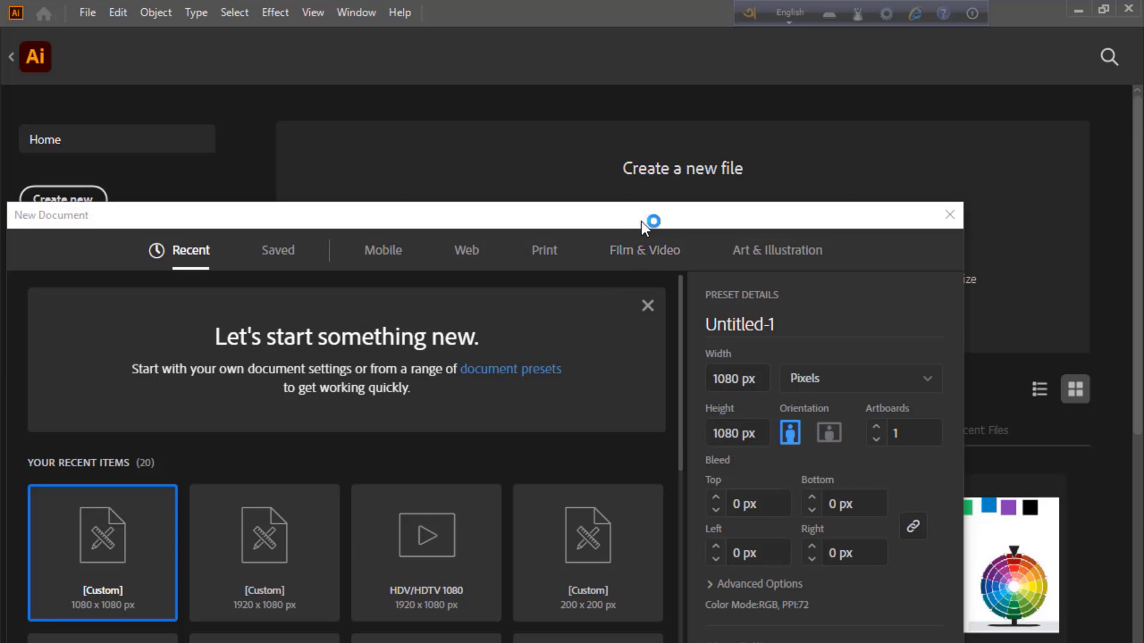
# Create a new landscape document 820 px wide and 312 px high.
pyautogui.moveTo(640, 220); pyautogui.dragTo(307, 102)
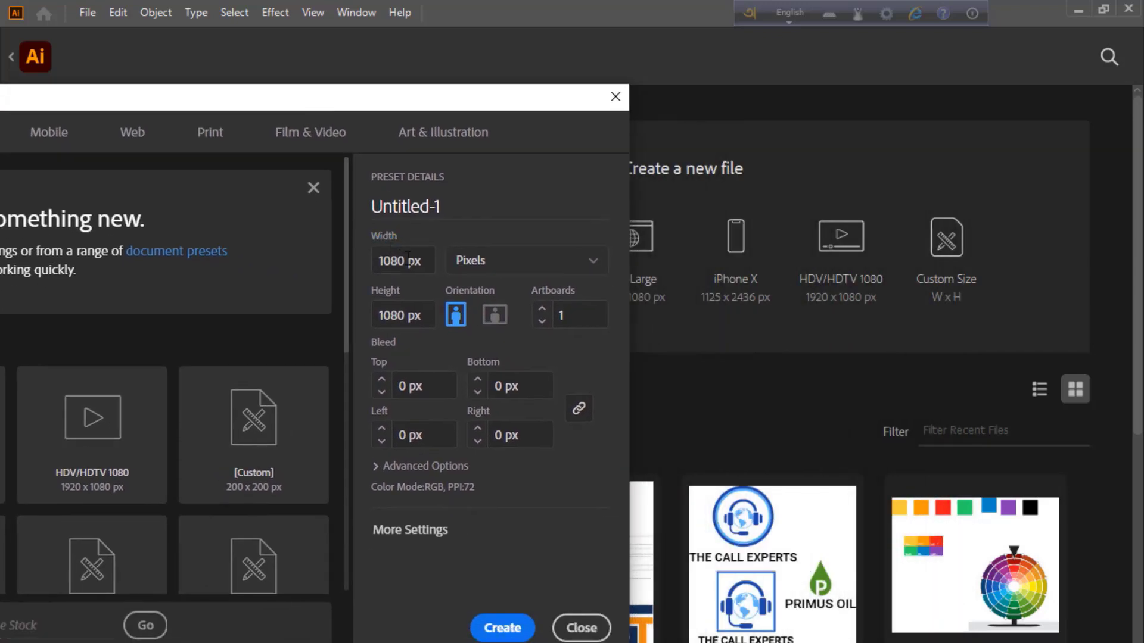
pyautogui.moveTo(430, 266); pyautogui.dragTo(372, 265)
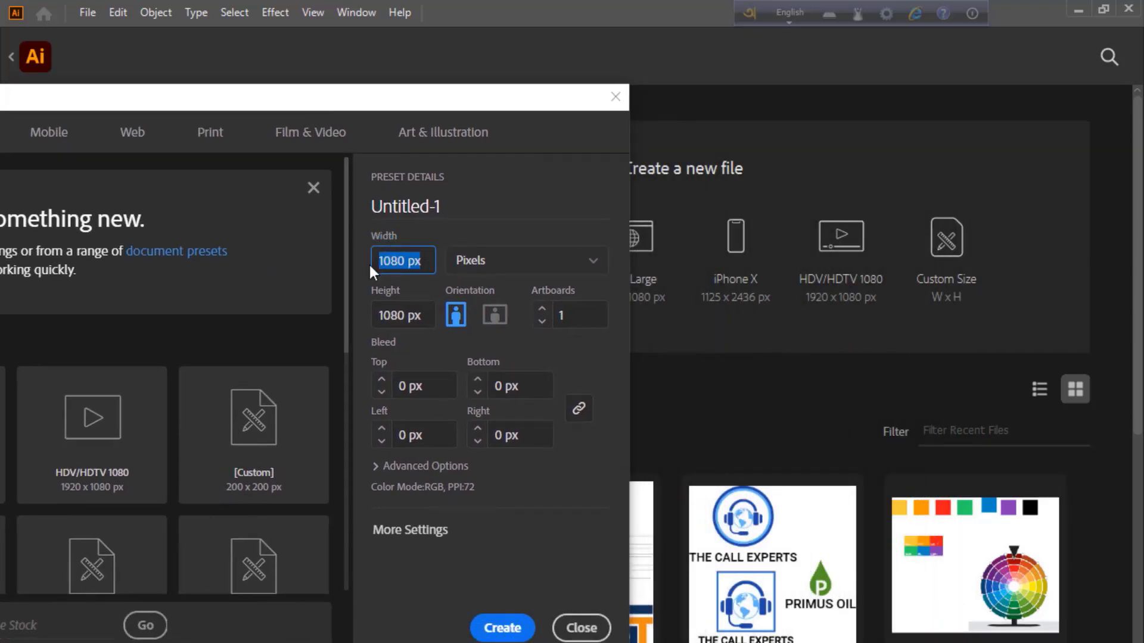
pyautogui.write('820')
pyautogui.moveTo(427, 316); pyautogui.dragTo(380, 315)
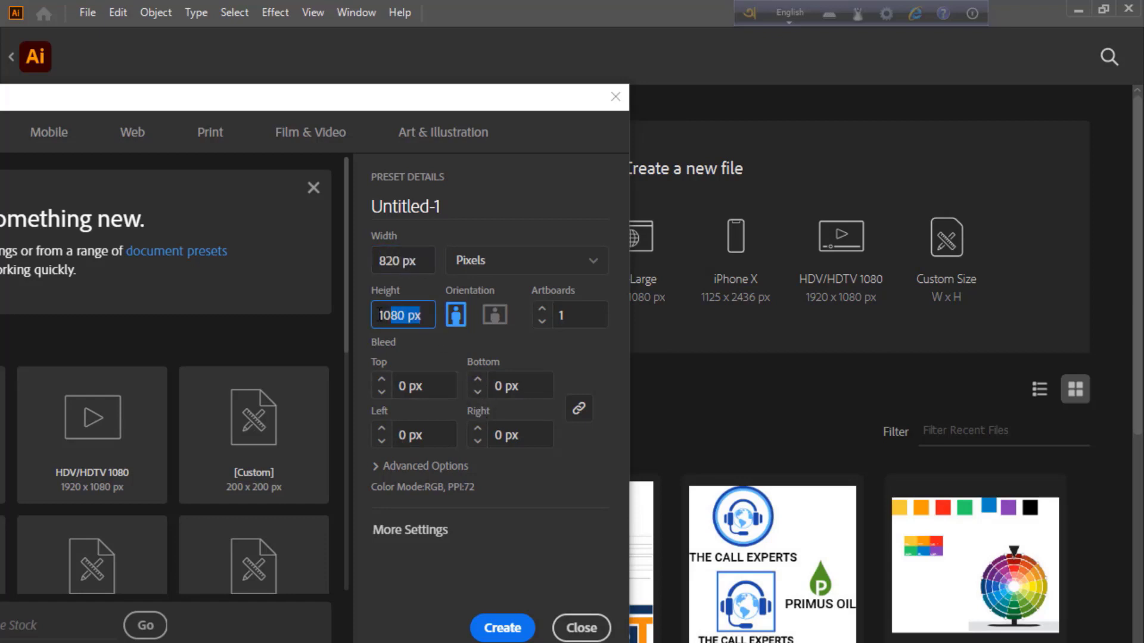
pyautogui.write('312')
pyautogui.click(512, 481)
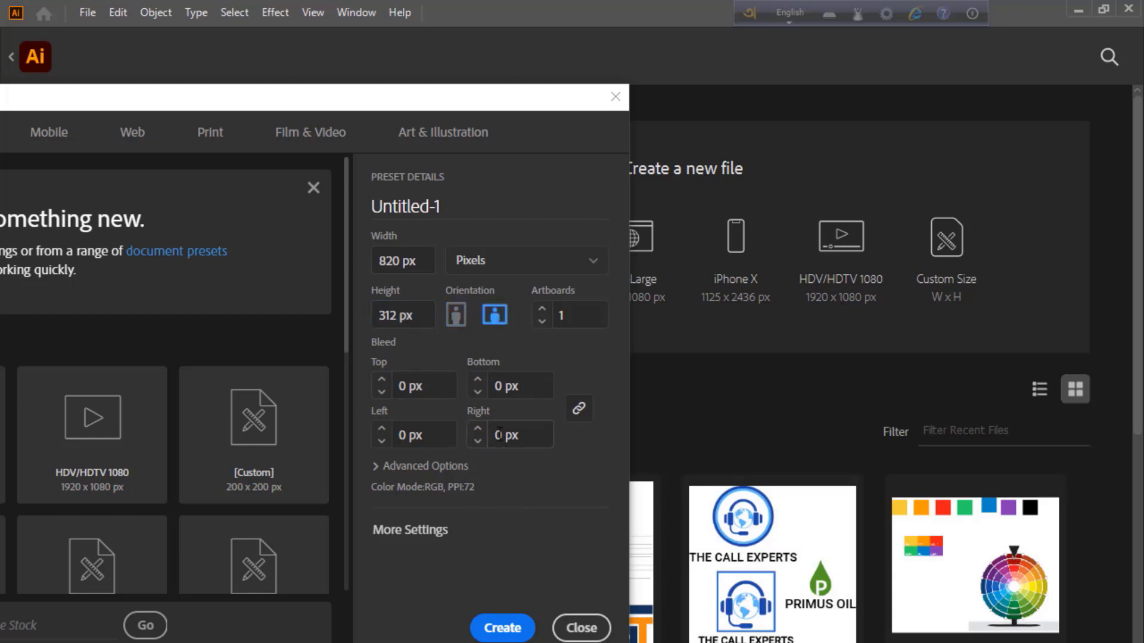
pyautogui.click(503, 626)
# Draw an 820 × 312 px rectangle and centre it on the artboard.
pyautogui.press('m')
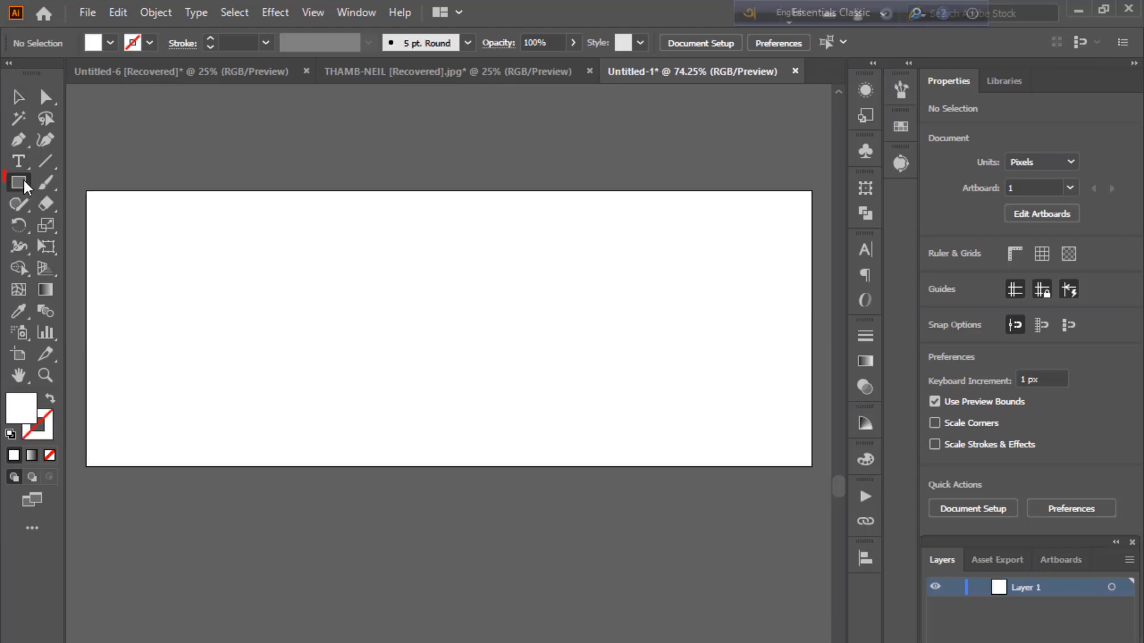
pyautogui.click(437, 309)
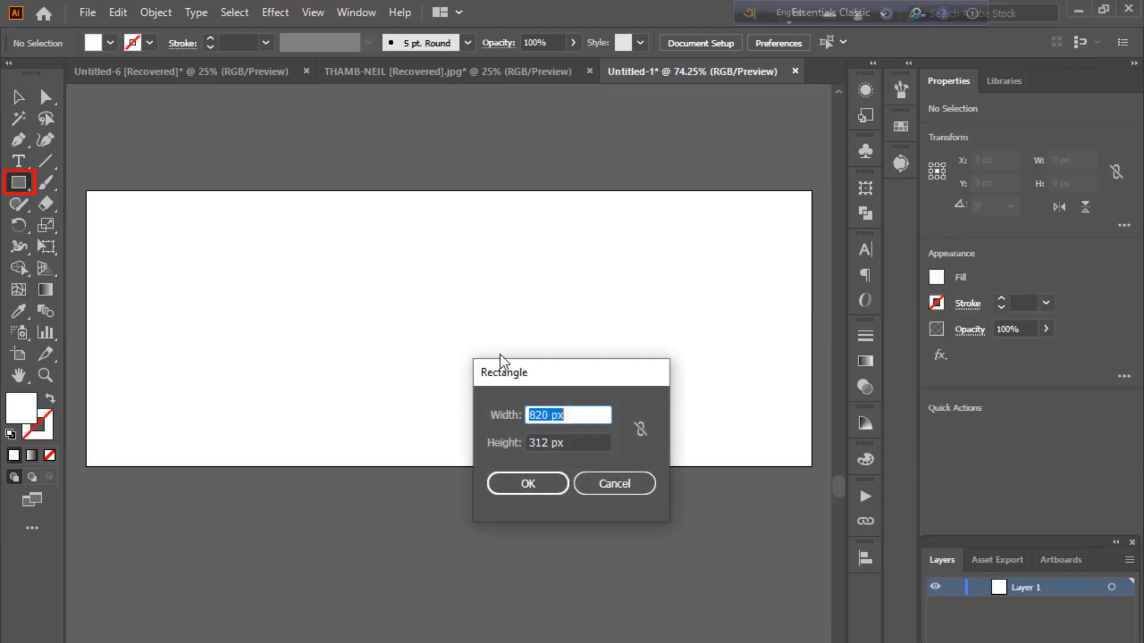
pyautogui.moveTo(560, 374); pyautogui.dragTo(456, 232)
pyautogui.click(439, 338)
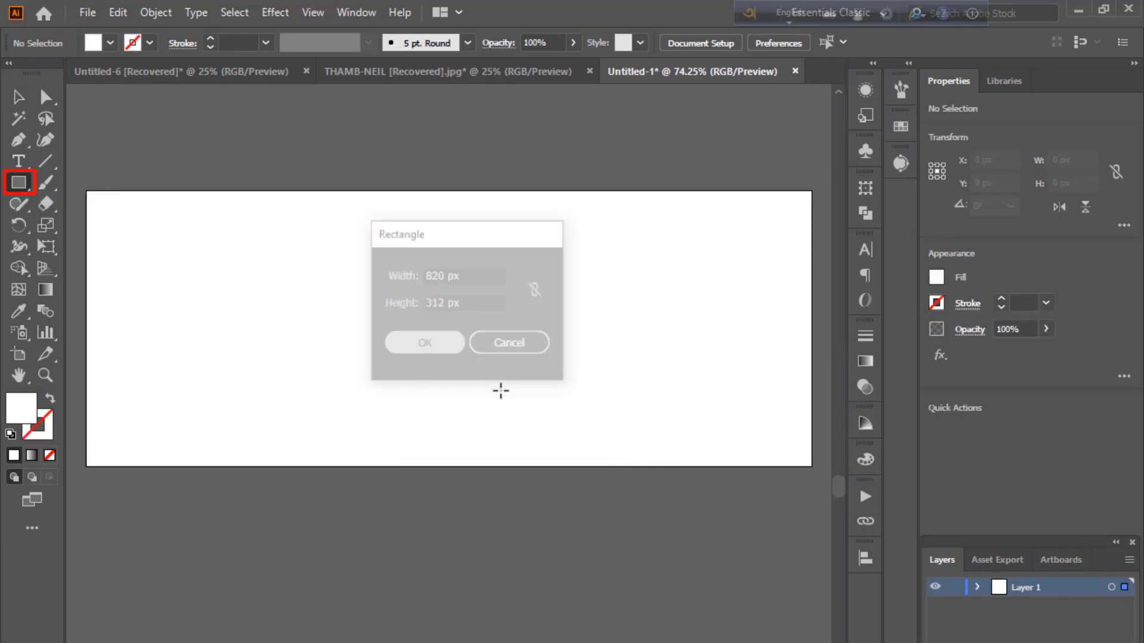
pyautogui.click(865, 558)
pyautogui.click(799, 598)
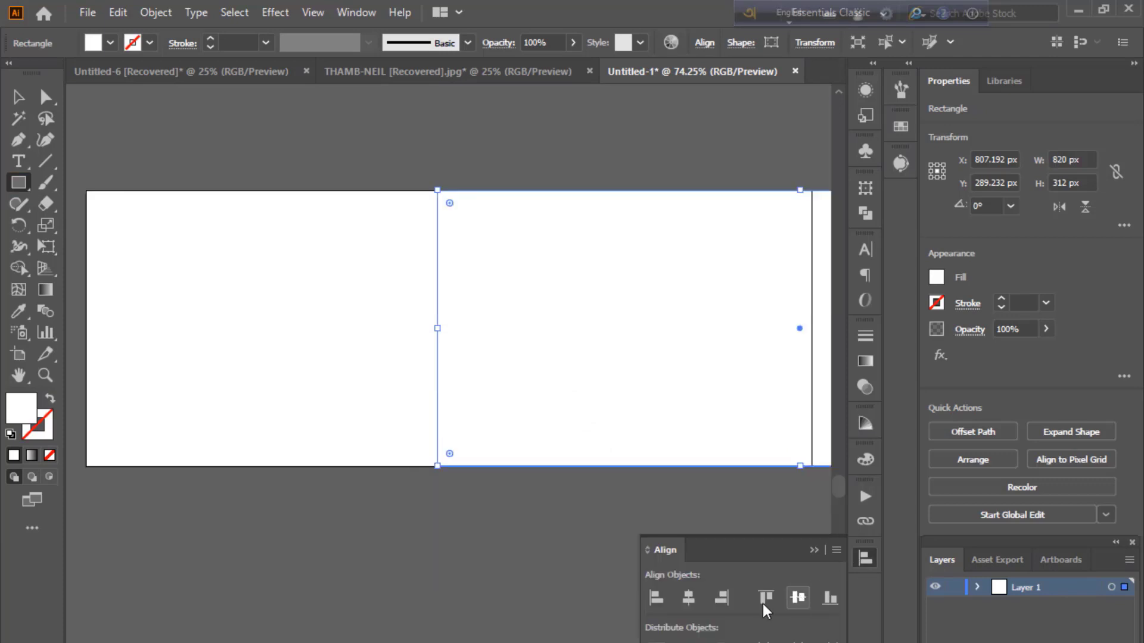
pyautogui.click(688, 598)
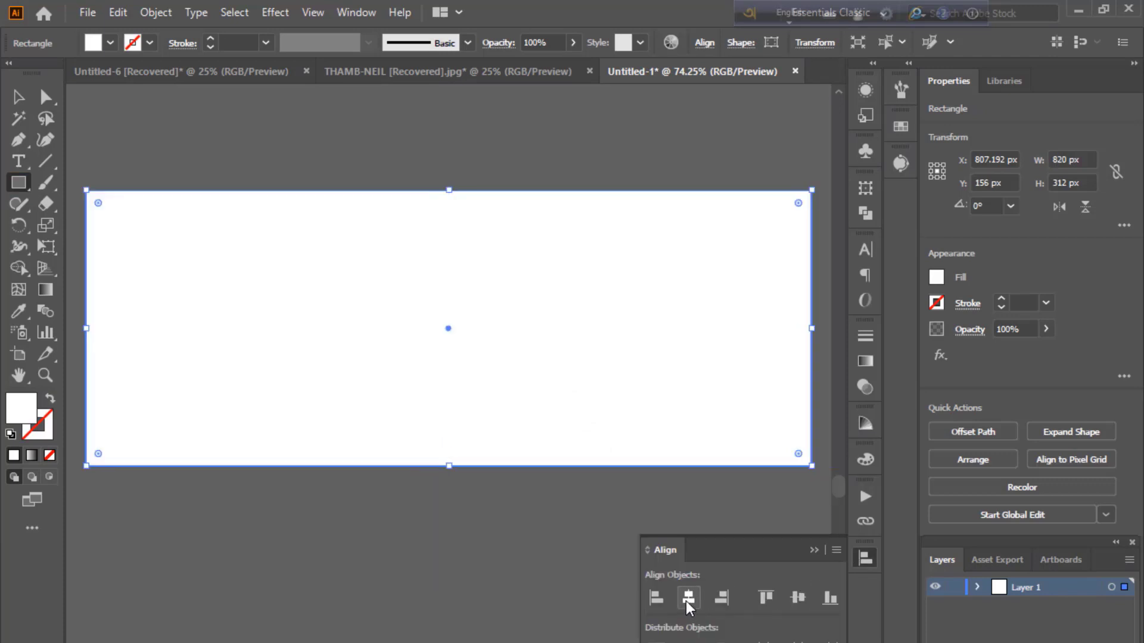
pyautogui.click(813, 549)
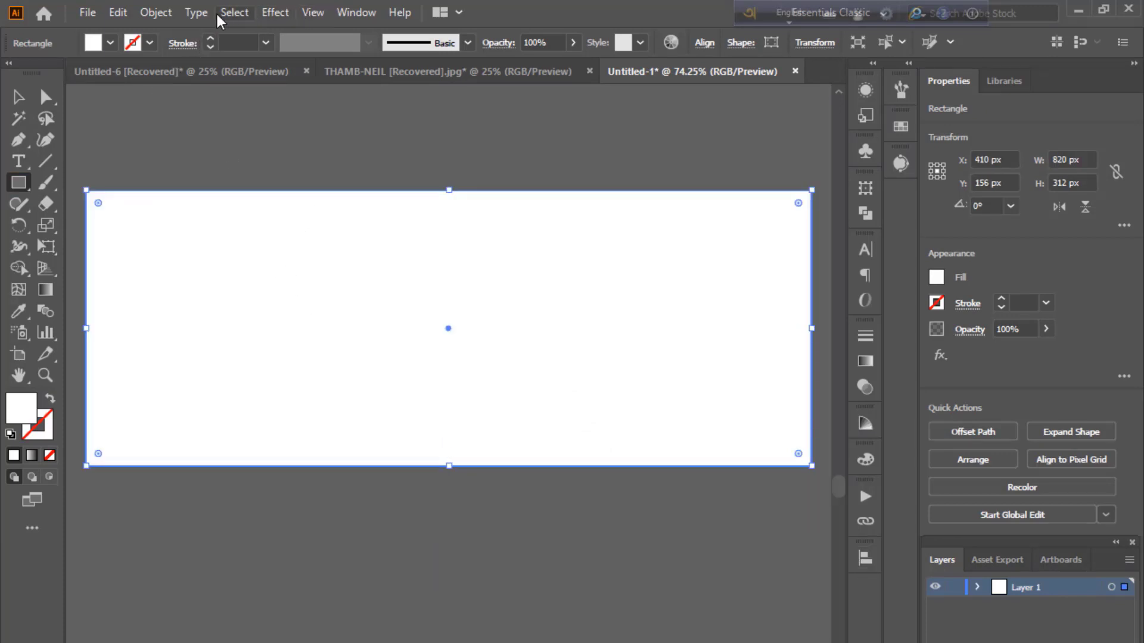
# Offset the rectangle's path by -30 px and turn the inner outline into guides.
pyautogui.click(156, 12)
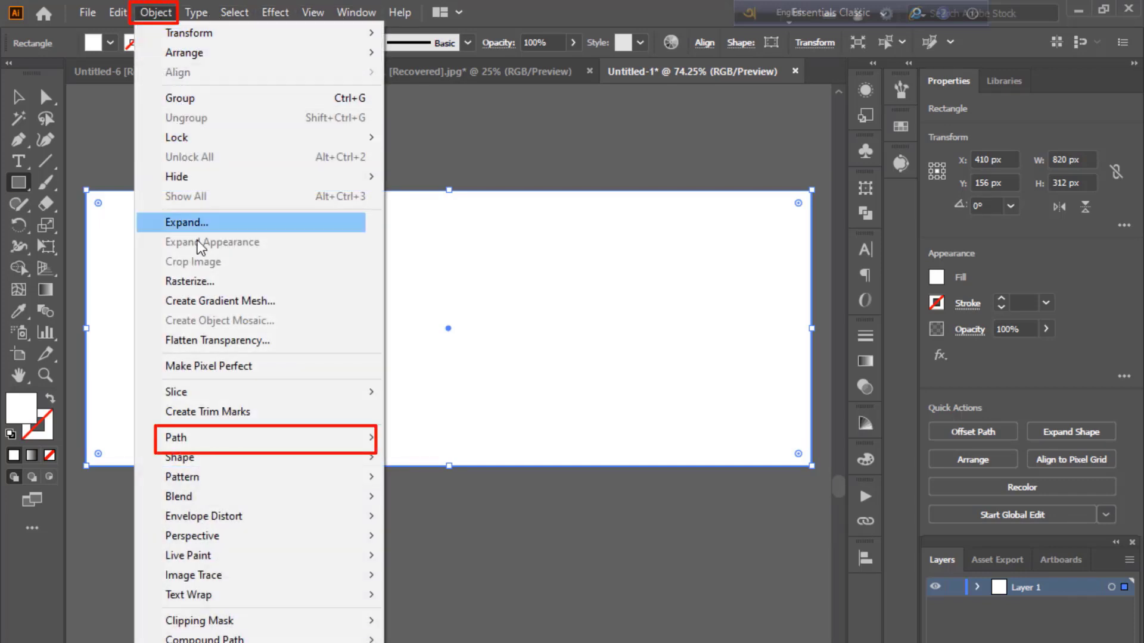
pyautogui.moveTo(265, 438)
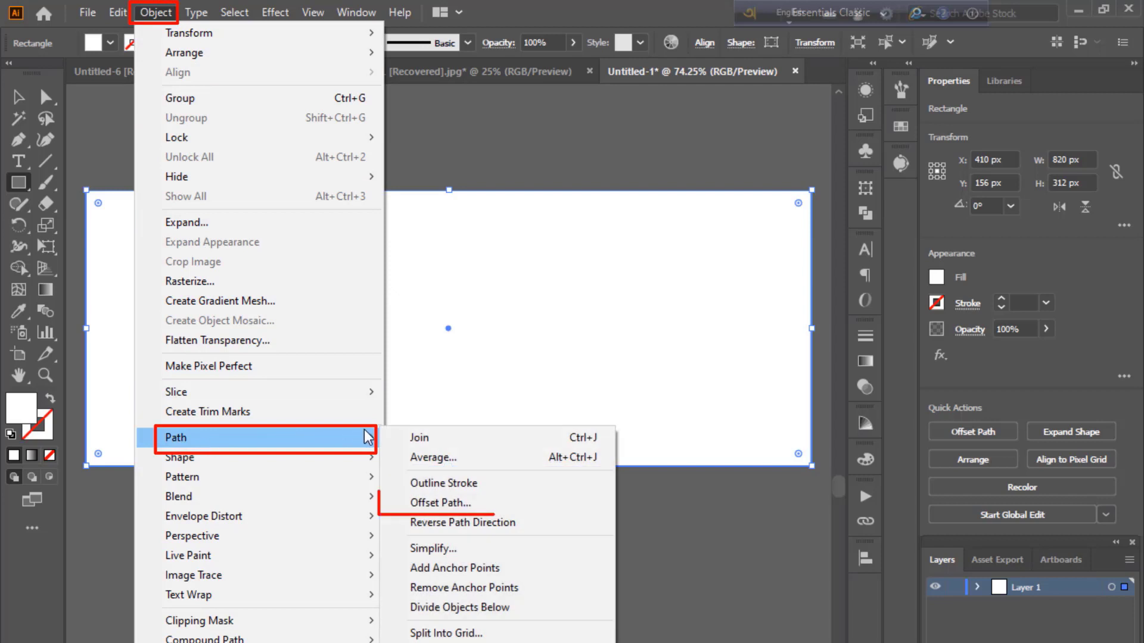
pyautogui.click(474, 501)
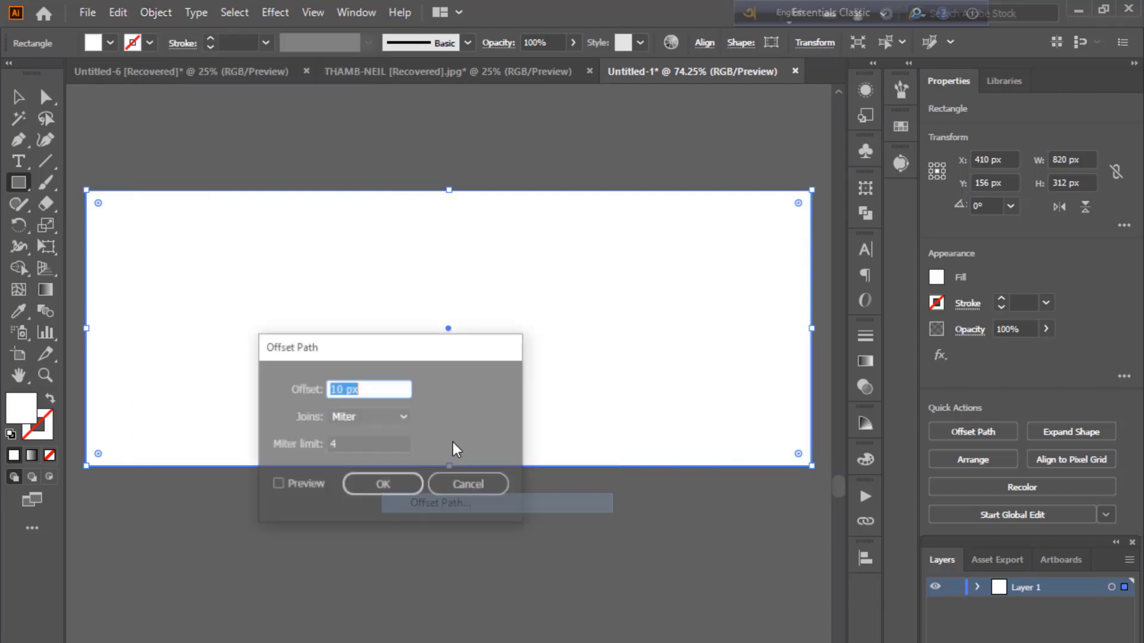
pyautogui.click(298, 484)
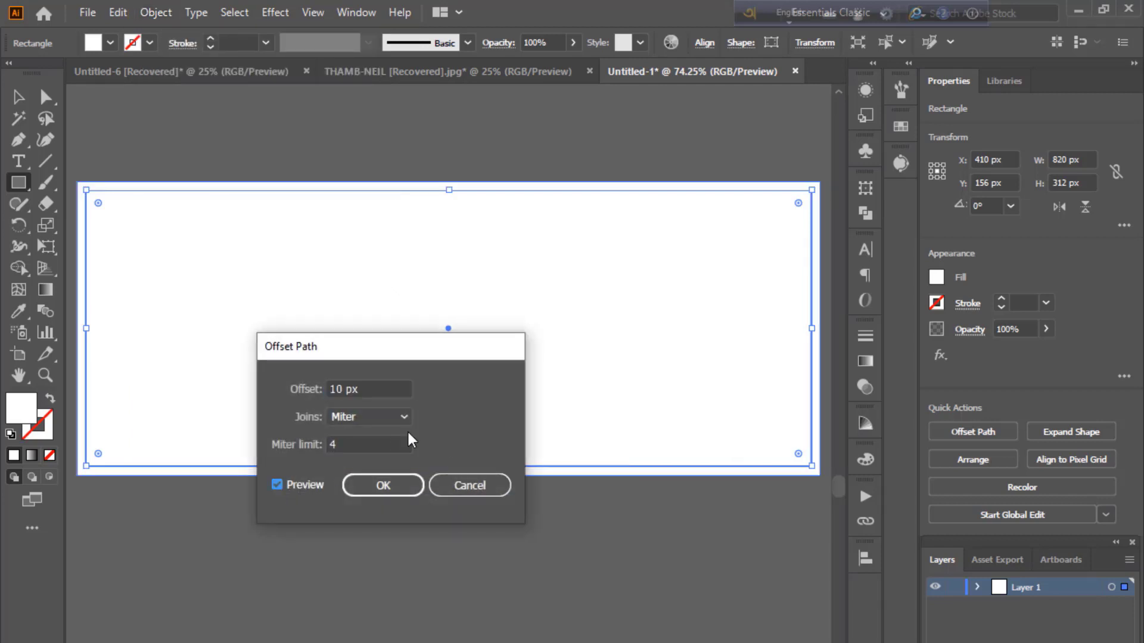
pyautogui.doubleClick(381, 390)
pyautogui.write('-30')
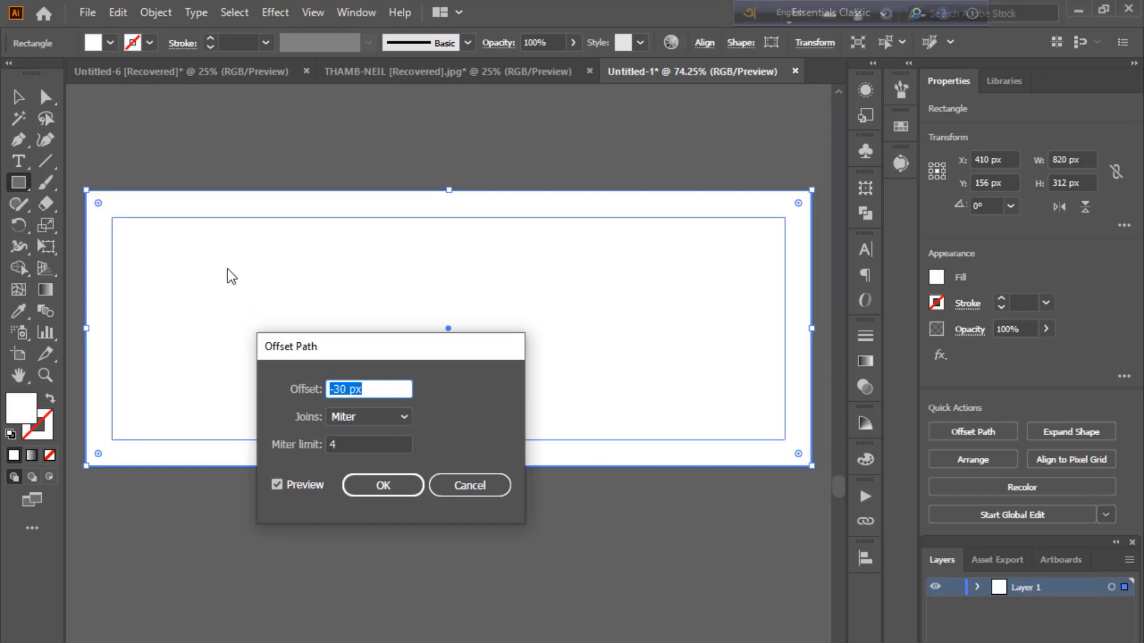
pyautogui.click(367, 484)
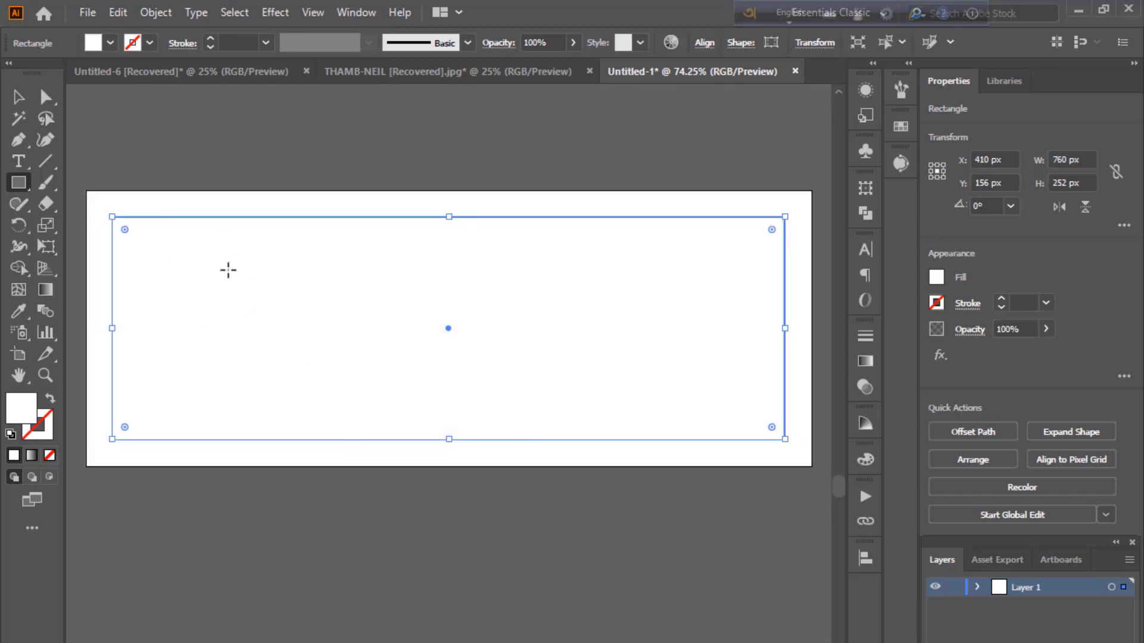
pyautogui.rightClick(274, 279)
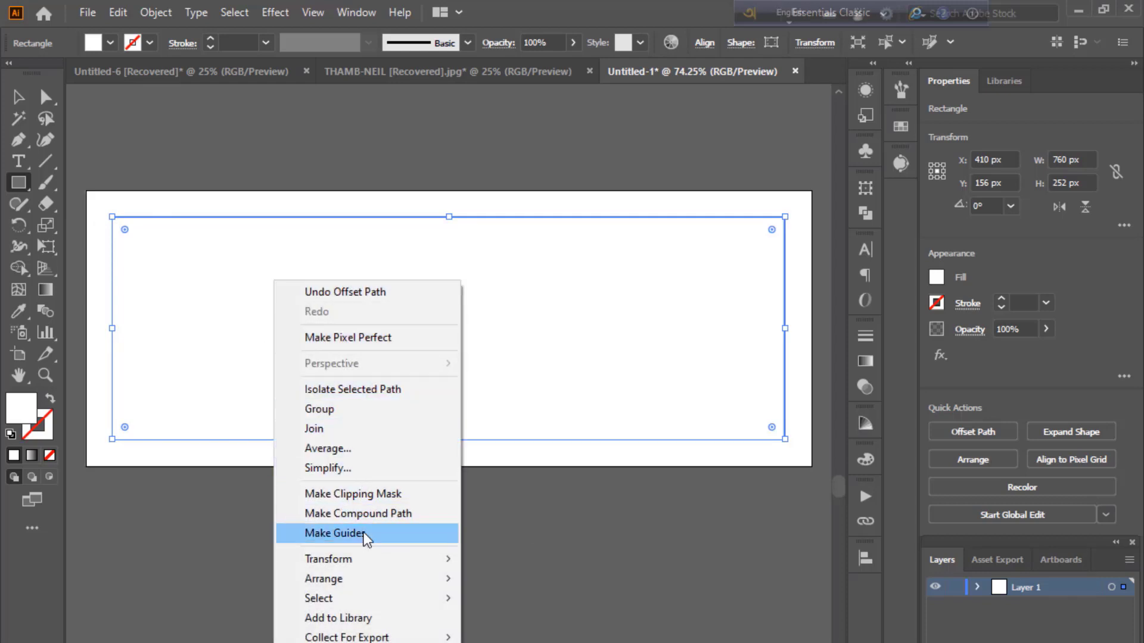
pyautogui.click(357, 534)
# Draw a purple square and scale it to the full 312 px banner height at the right end.
pyautogui.moveTo(331, 286)
pyautogui.mouseDown()
pyautogui.moveTo(469, 420)
pyautogui.moveTo(633, 469)
pyautogui.moveTo(541, 495)
pyautogui.mouseUp()
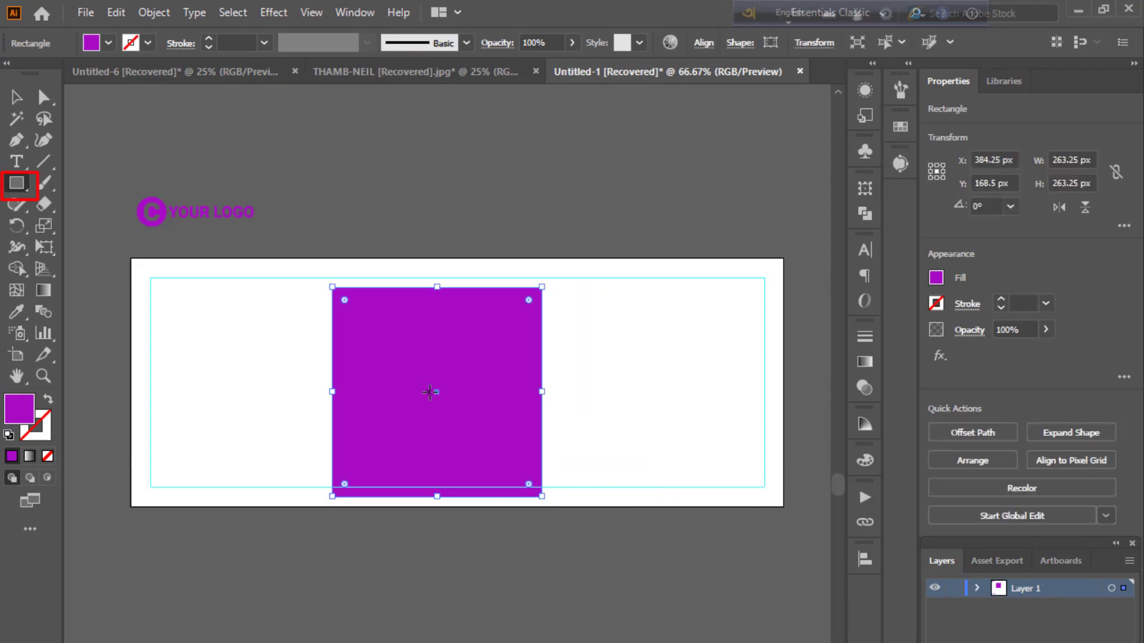
pyautogui.moveTo(434, 391)
pyautogui.mouseDown()
pyautogui.moveTo(654, 377)
pyautogui.moveTo(679, 373)
pyautogui.moveTo(678, 362)
pyautogui.mouseUp()
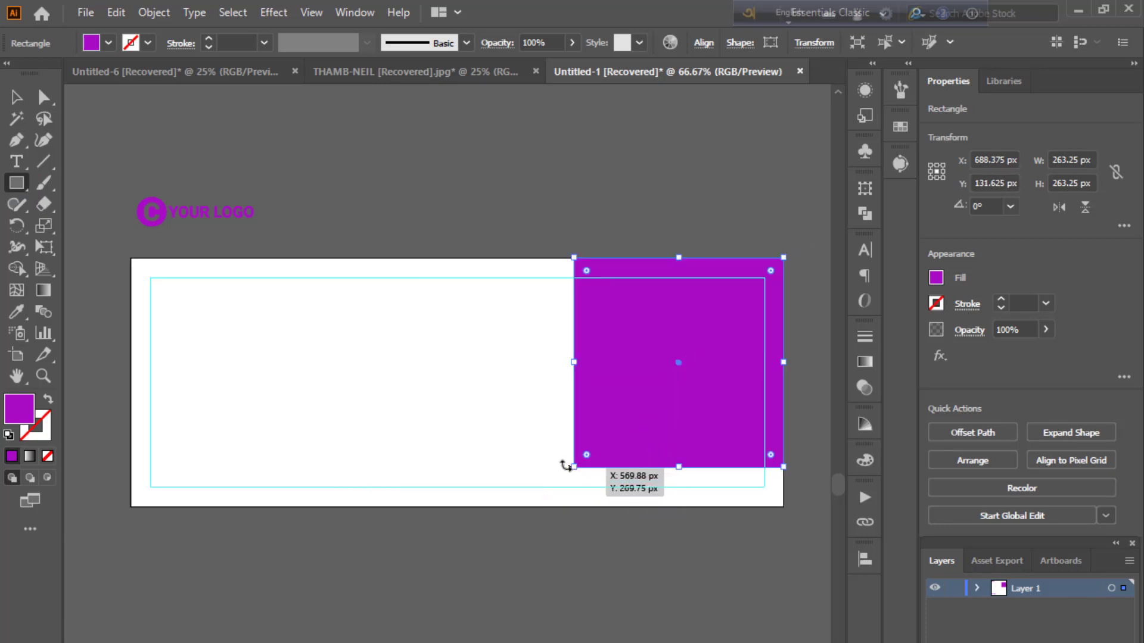
pyautogui.moveTo(574, 467); pyautogui.dragTo(518, 503)
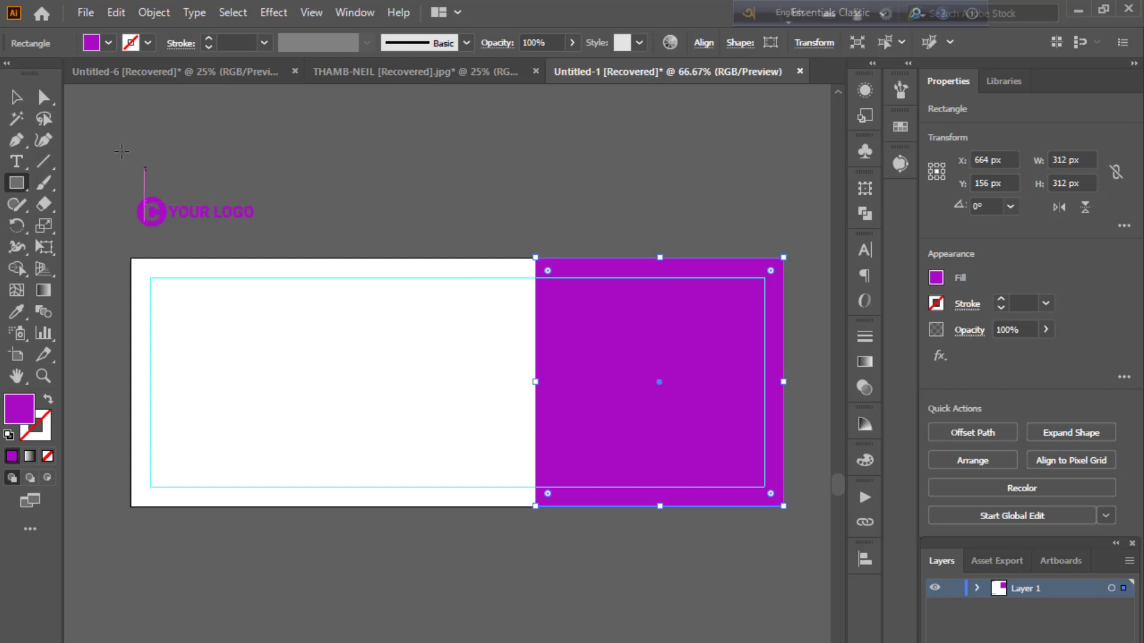
# Round the square's corners fully into a circle, then reselect it.
pyautogui.click(43, 97)
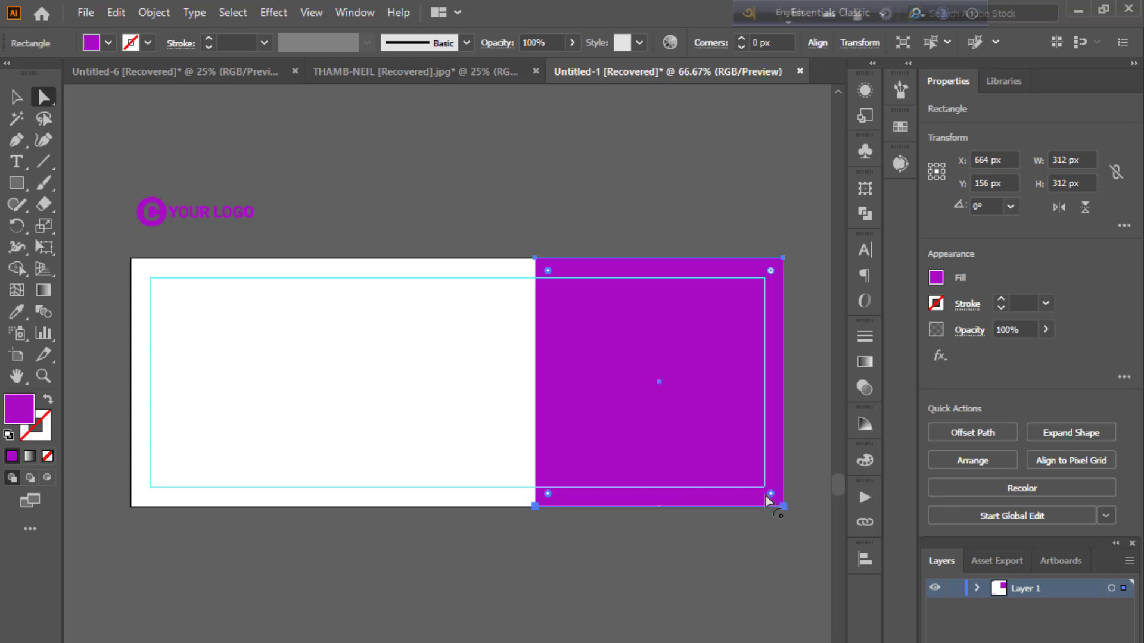
pyautogui.moveTo(769, 496); pyautogui.dragTo(712, 302)
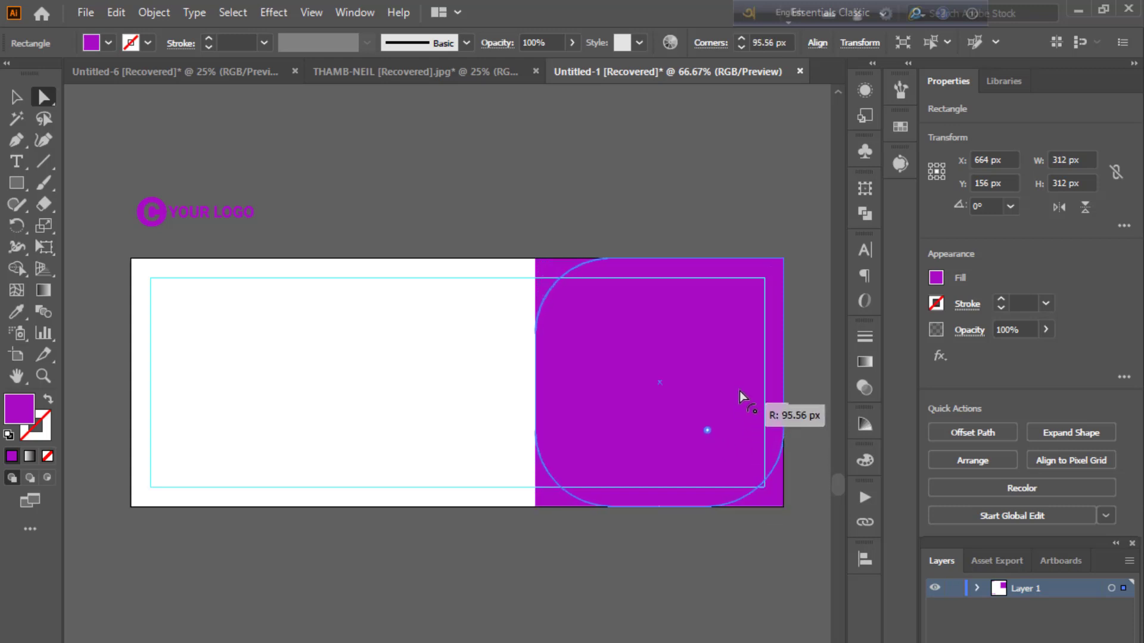
pyautogui.click(713, 184)
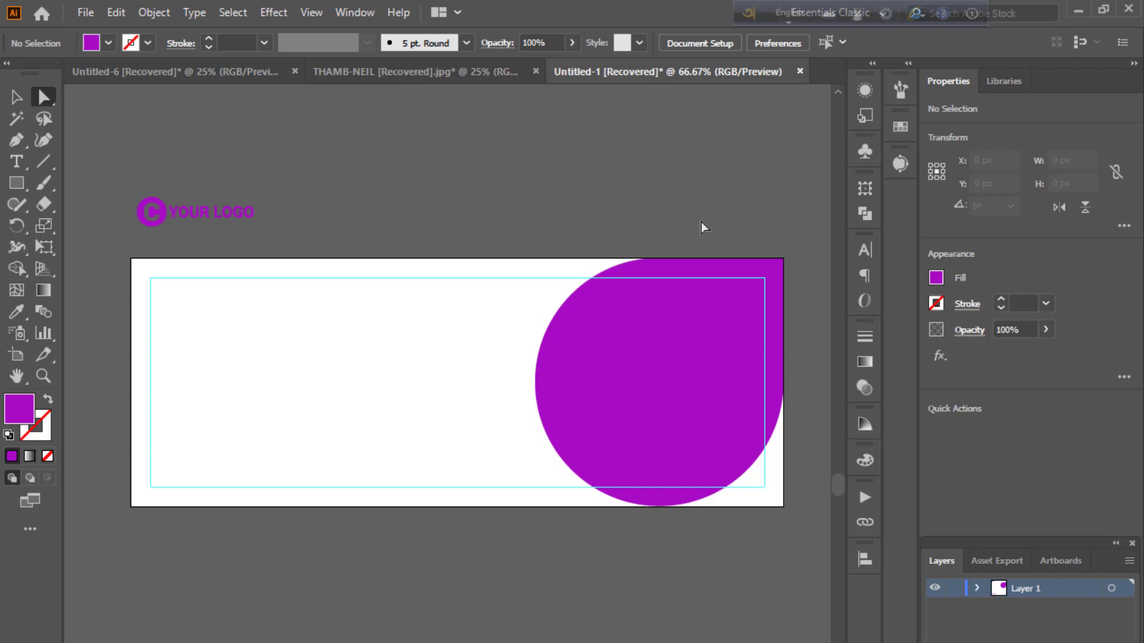
pyautogui.press('v')
pyautogui.moveTo(536, 382); pyautogui.dragTo(600, 380)
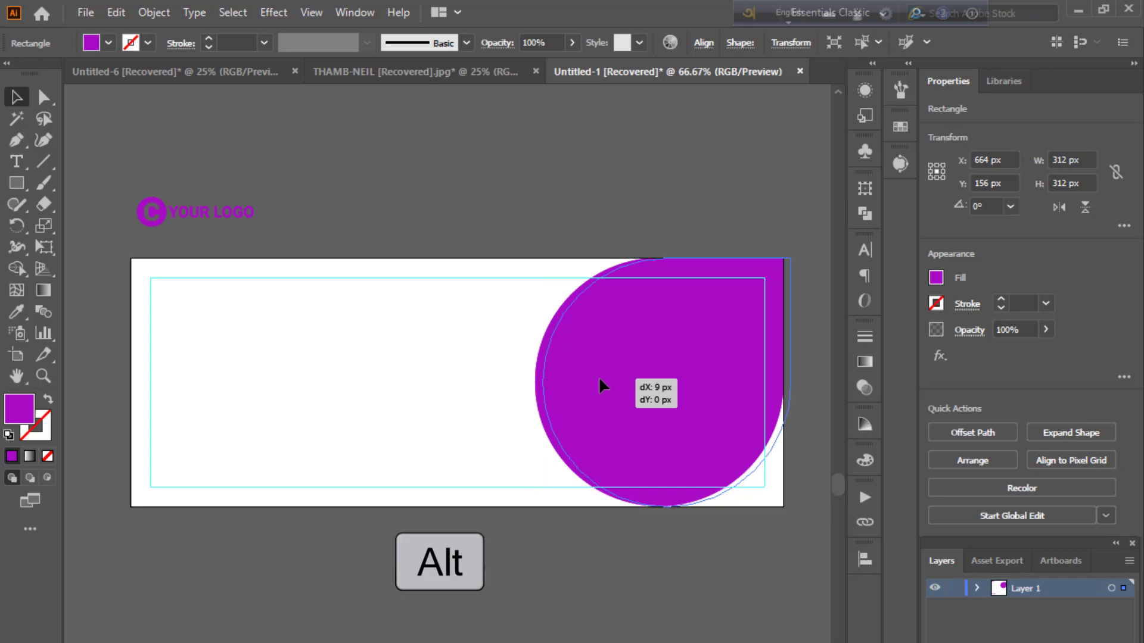
# Embed the tree-and-building photo, send it behind the circle and clip it inside with Ctrl+7.
pyautogui.moveTo(599, 380); pyautogui.dragTo(600, 380)
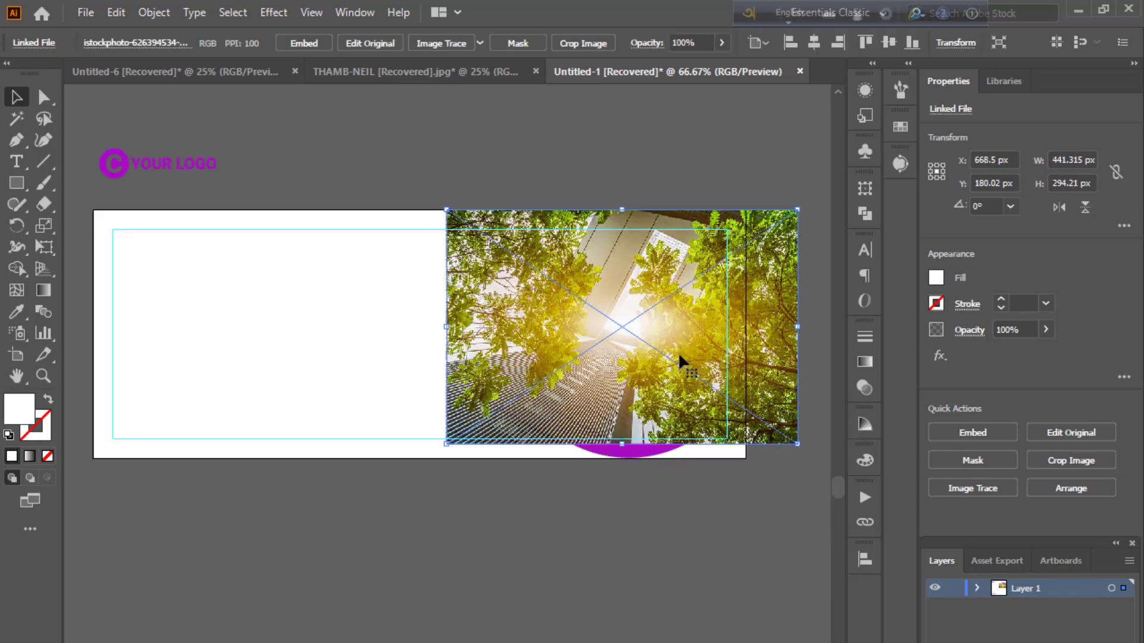
pyautogui.moveTo(622, 444); pyautogui.dragTo(622, 458)
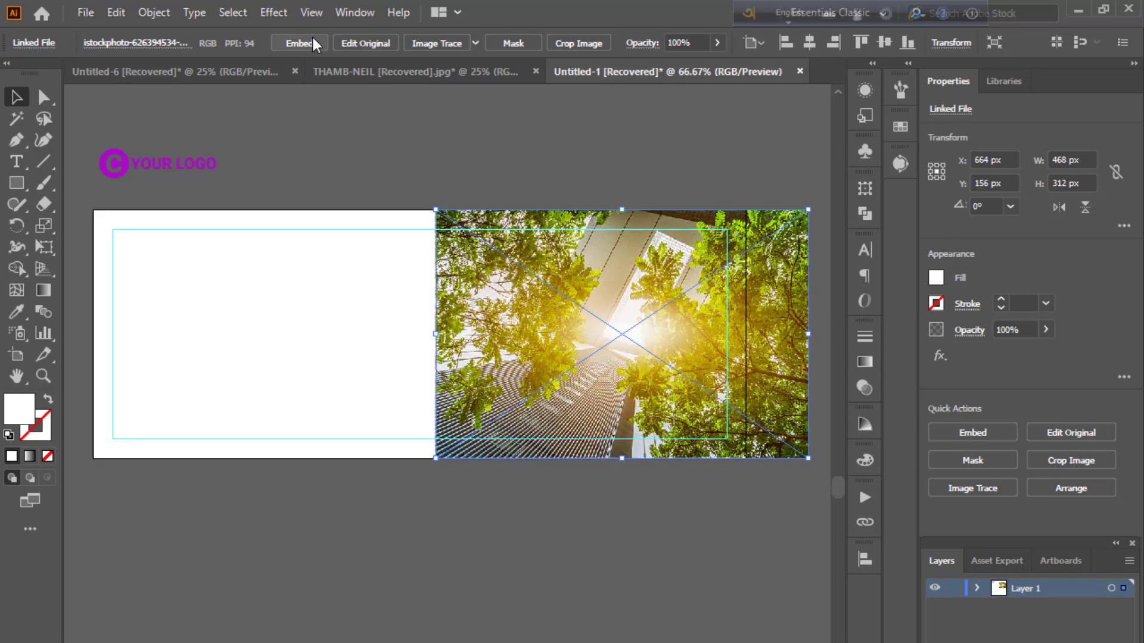
pyautogui.click(298, 43)
pyautogui.hotkey('ctrl', 'shift', '[')
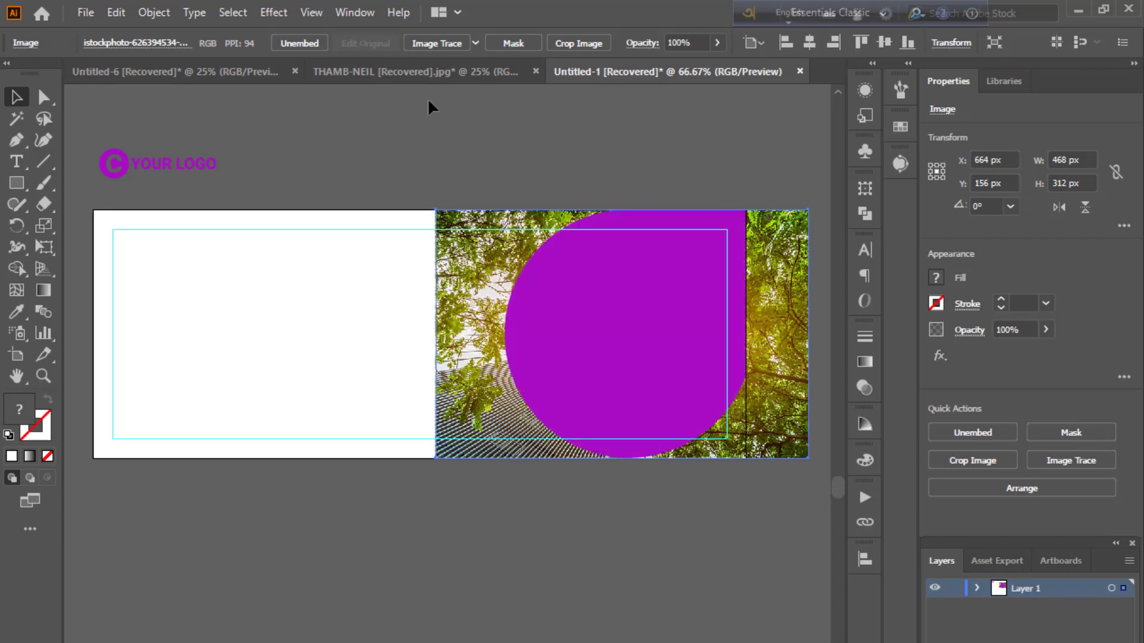
pyautogui.keyDown('shift'); pyautogui.click(588, 316); pyautogui.keyUp('shift')
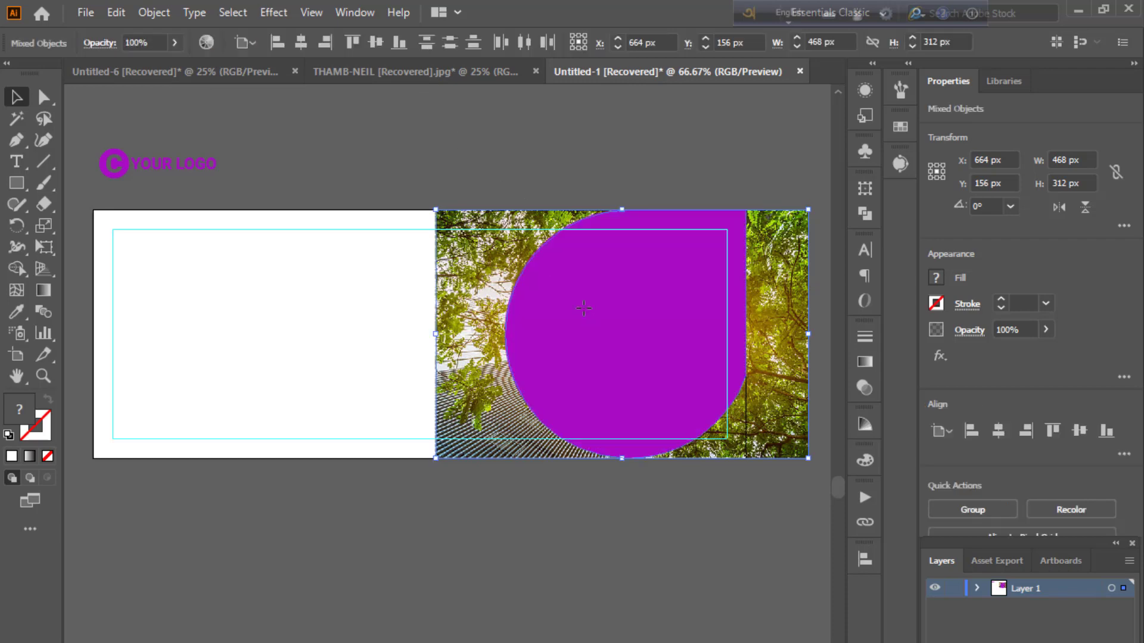
pyautogui.hotkey('ctrl', '7')
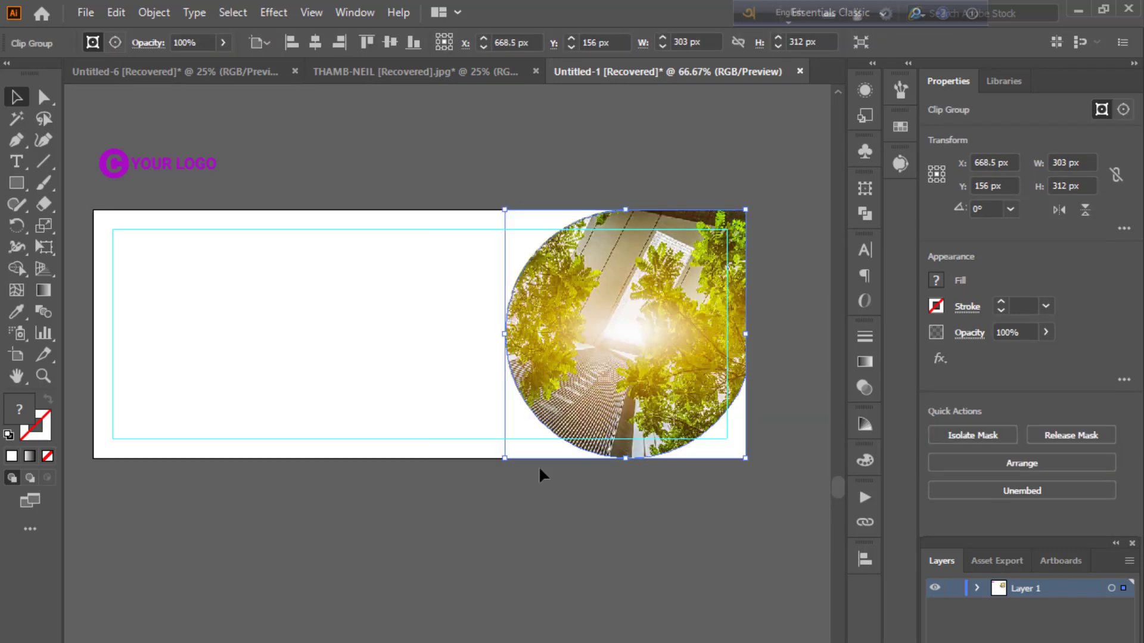
pyautogui.click(589, 540)
pyautogui.scroll(-1, 536, 441)
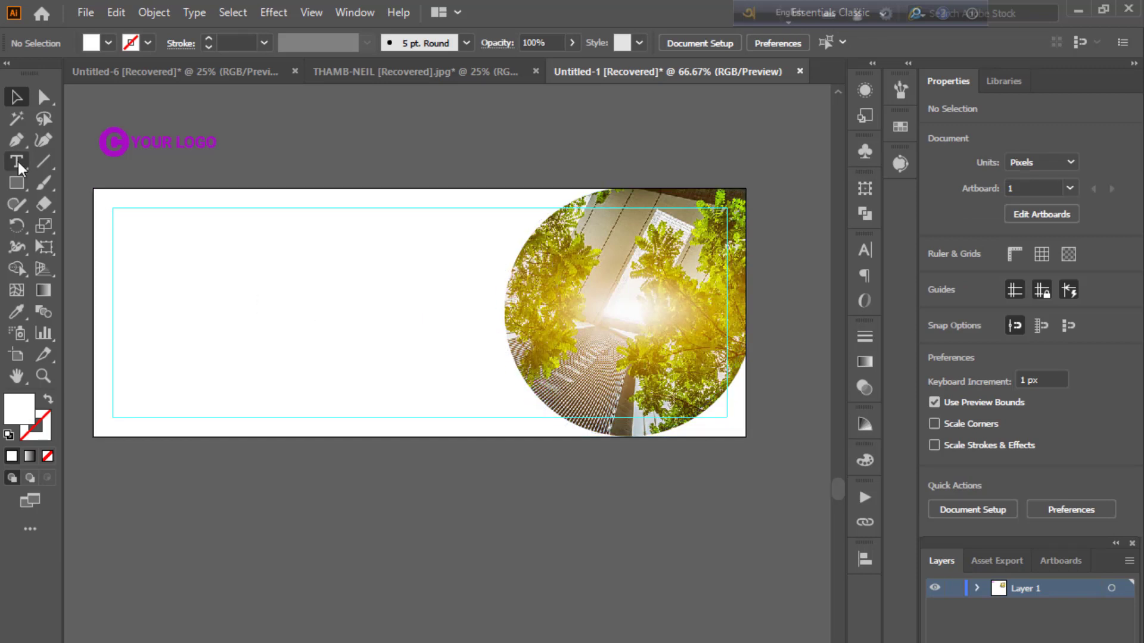
# Draw a closed curved shape along the banner's top edge beside the photo circle.
pyautogui.click(14, 141)
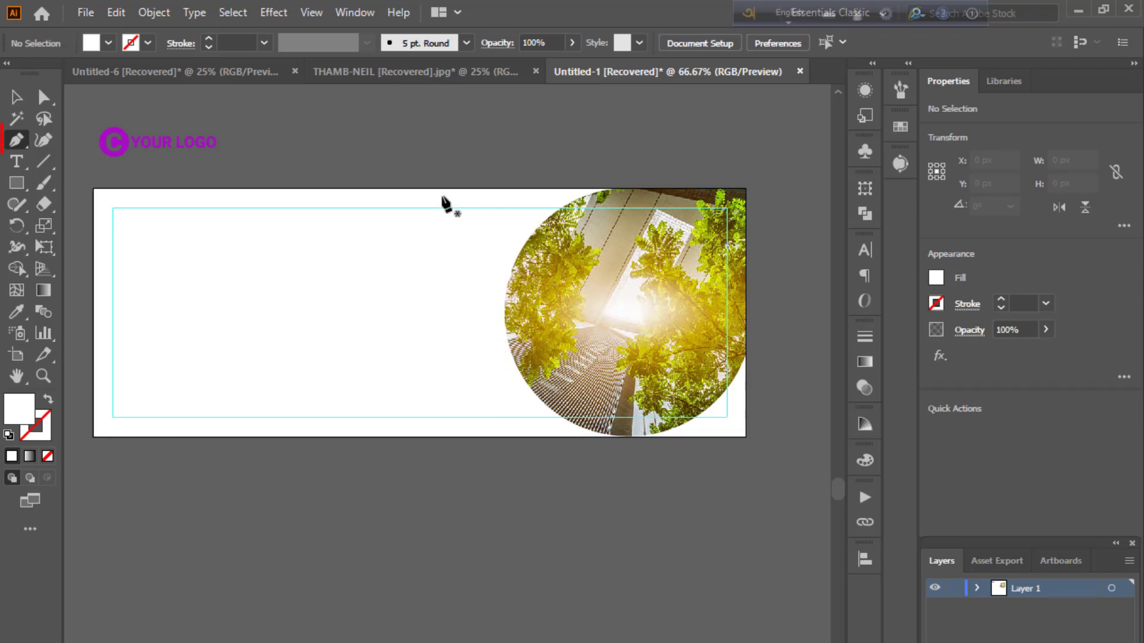
pyautogui.click(441, 188)
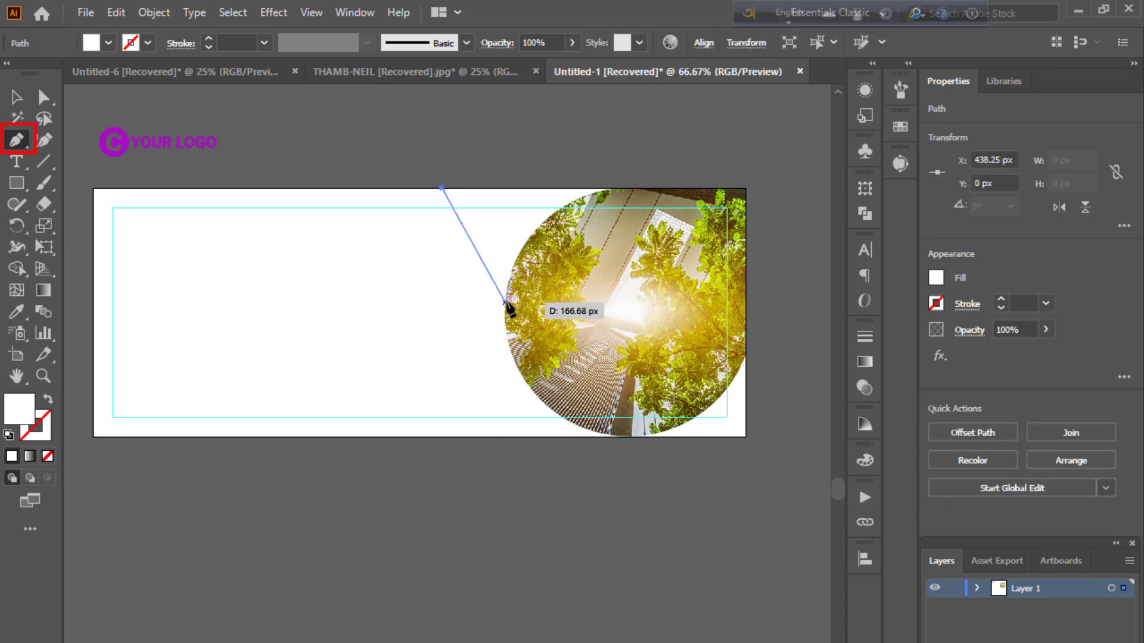
pyautogui.moveTo(505, 302)
pyautogui.mouseDown()
pyautogui.moveTo(500, 385)
pyautogui.moveTo(510, 387)
pyautogui.mouseUp()
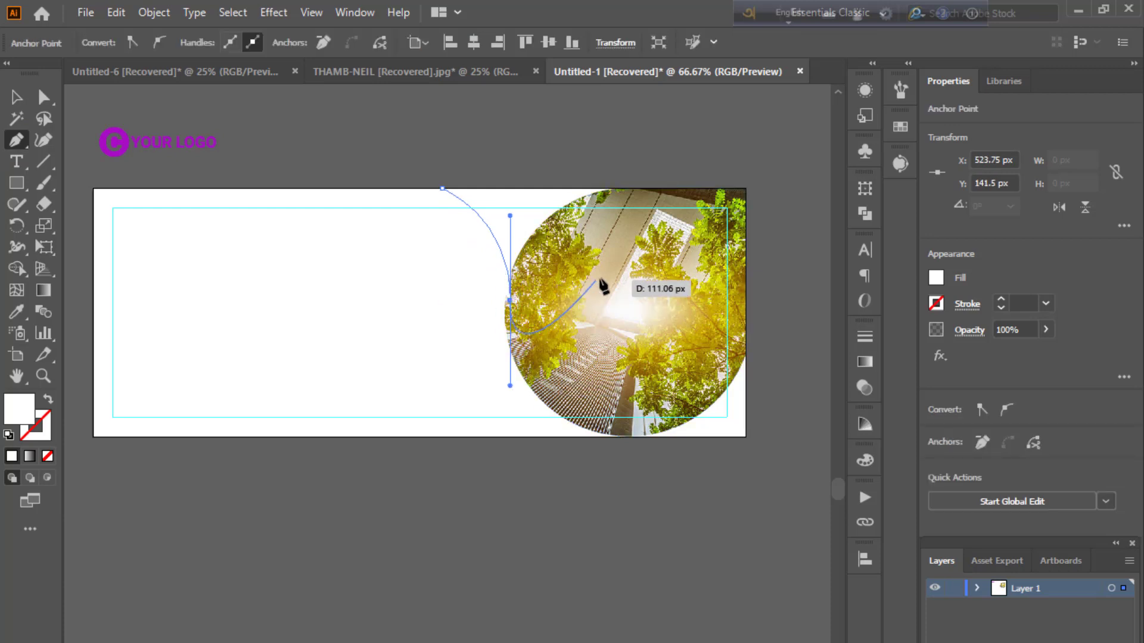
pyautogui.moveTo(605, 272); pyautogui.dragTo(651, 193)
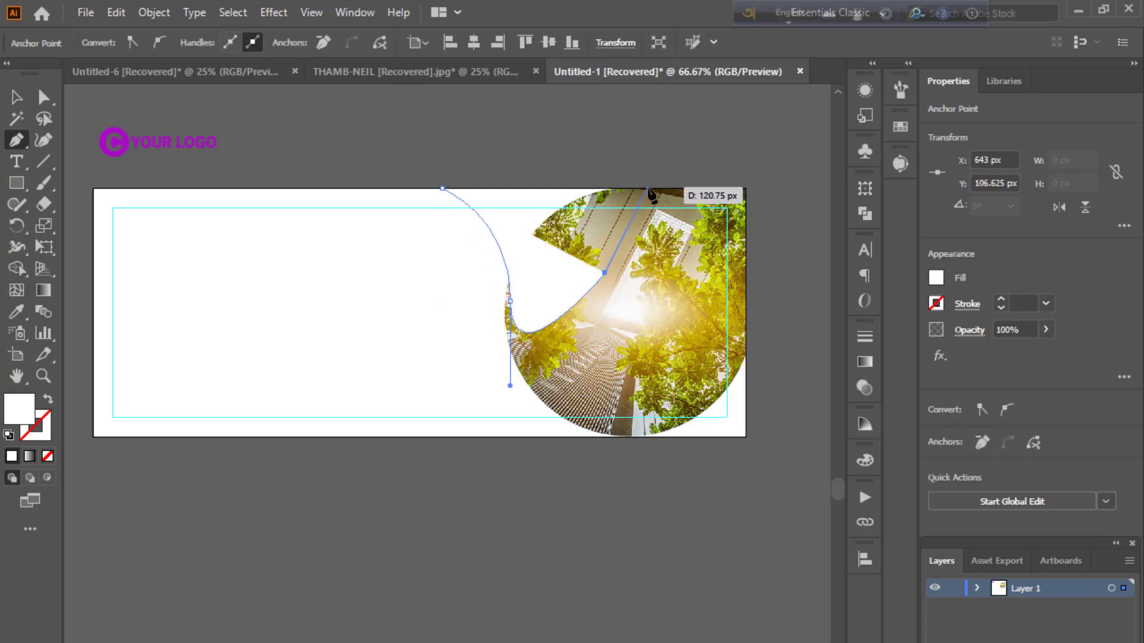
pyautogui.click(648, 190)
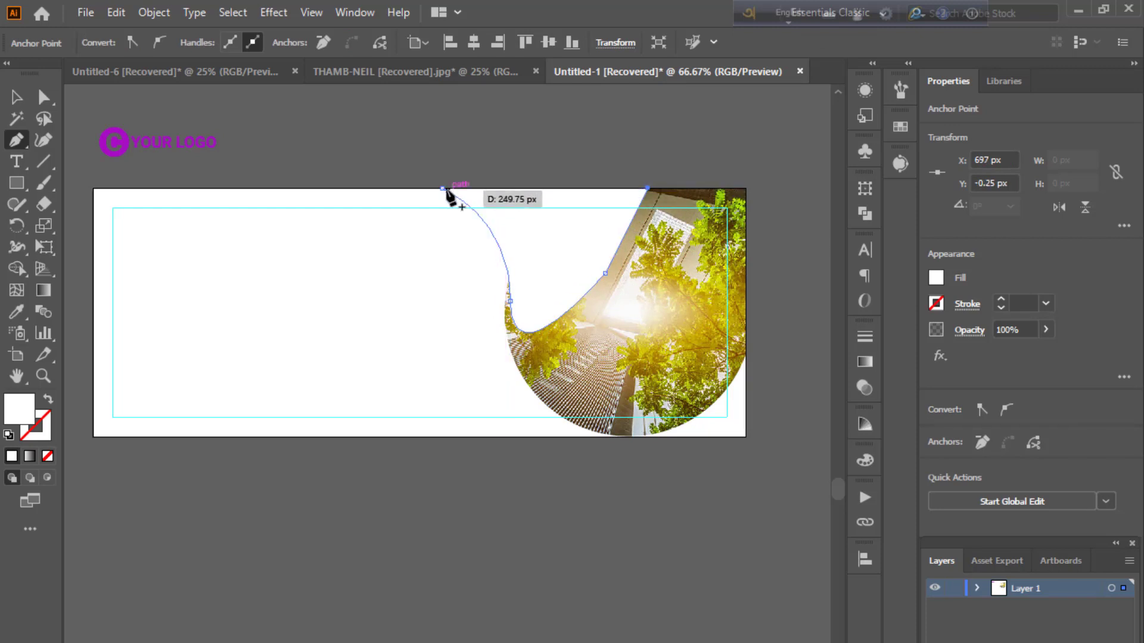
pyautogui.click(441, 189)
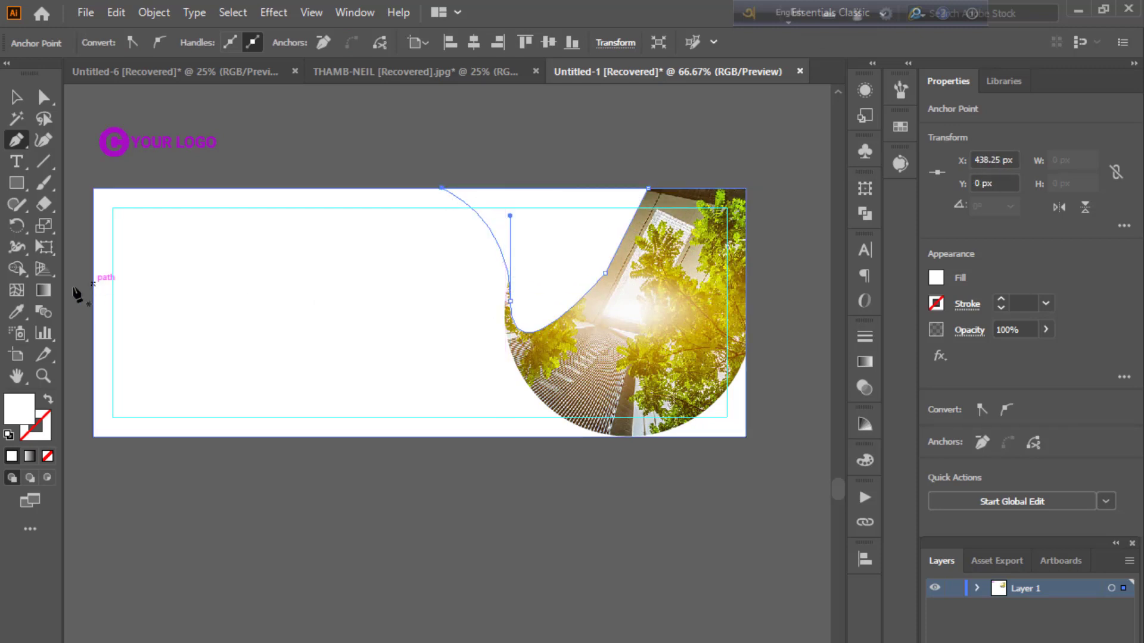
# Fill the curved shape with the logo's purple and send it behind the photo.
pyautogui.click(23, 305)
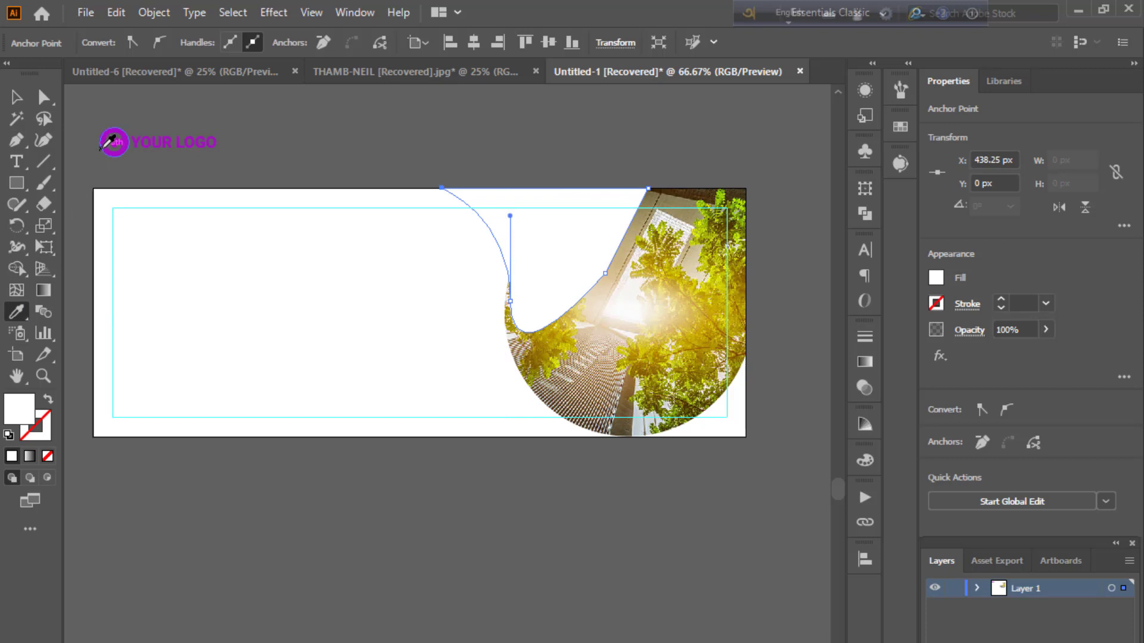
pyautogui.click(114, 144)
pyautogui.click(16, 96)
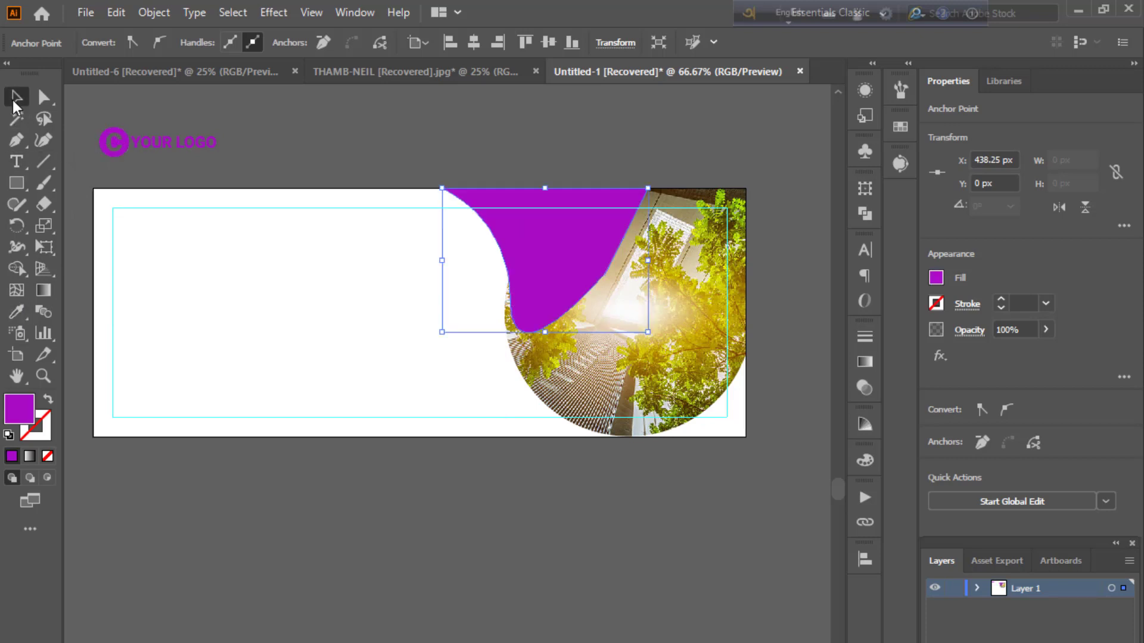
pyautogui.hotkey('ctrl', '[')
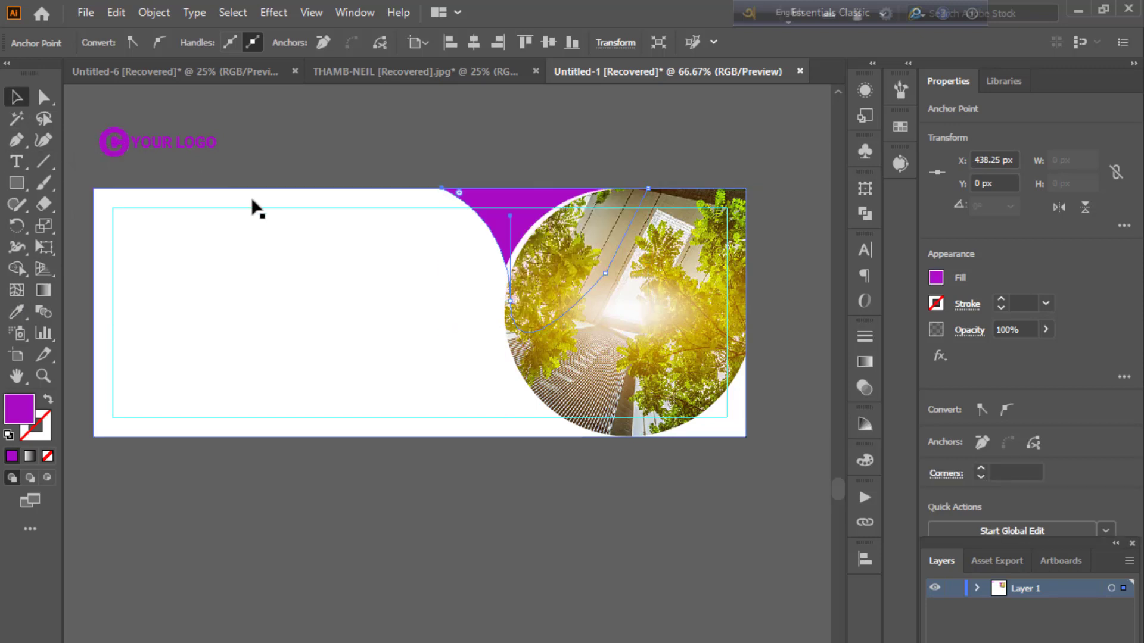
pyautogui.click(294, 178)
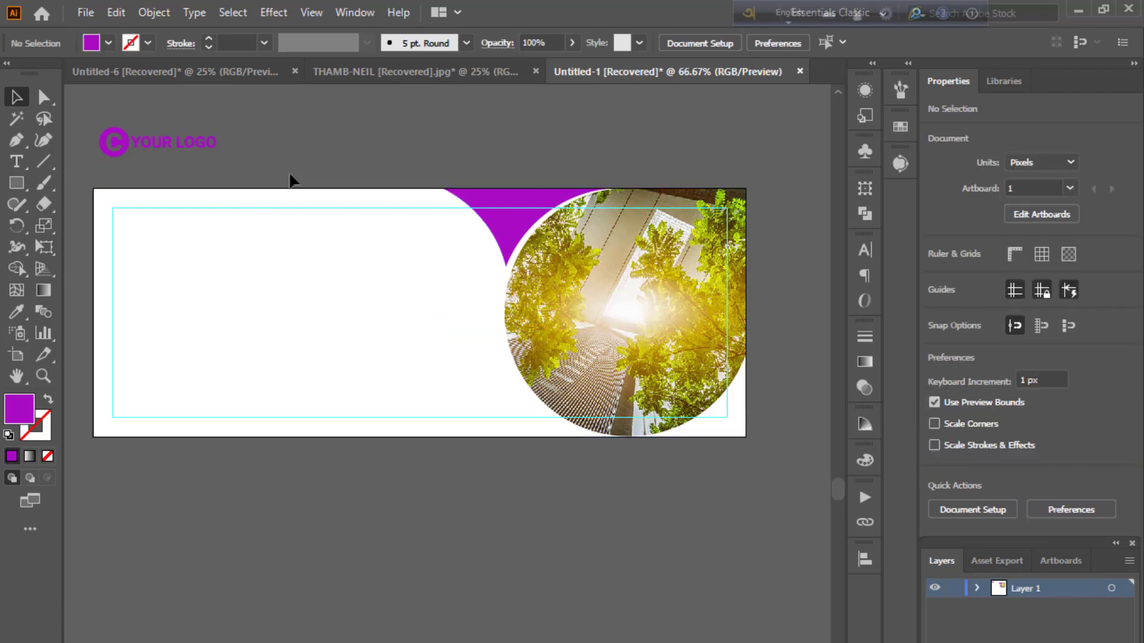
# Draw a curved shape in the bottom-right corner and send it behind the photo circle.
pyautogui.scroll(-2, 559, 593)
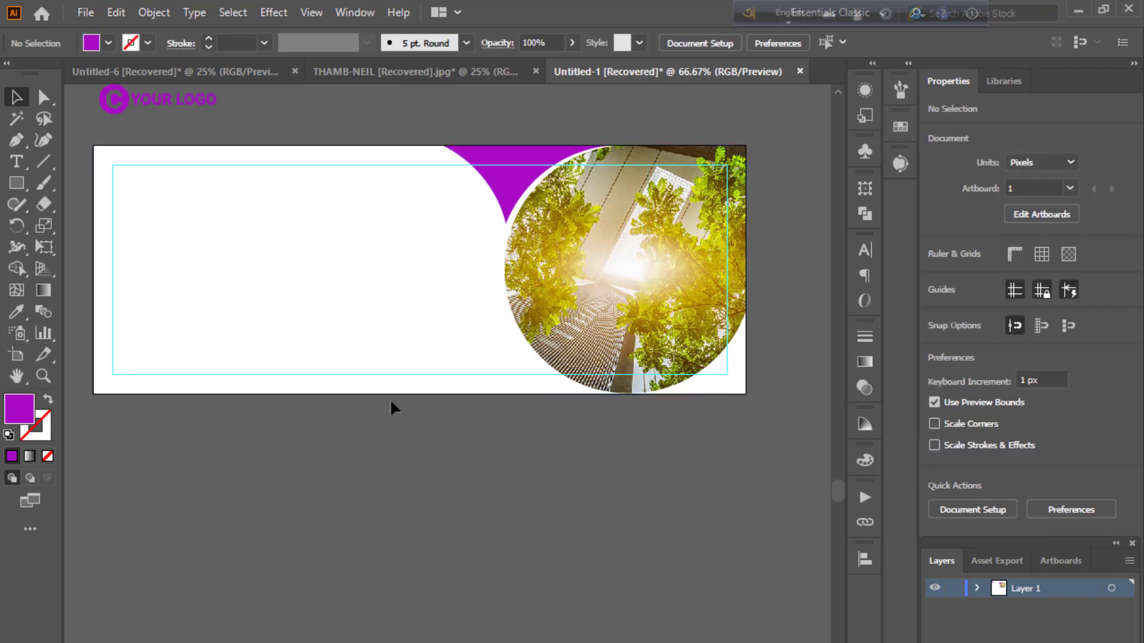
pyautogui.click(16, 140)
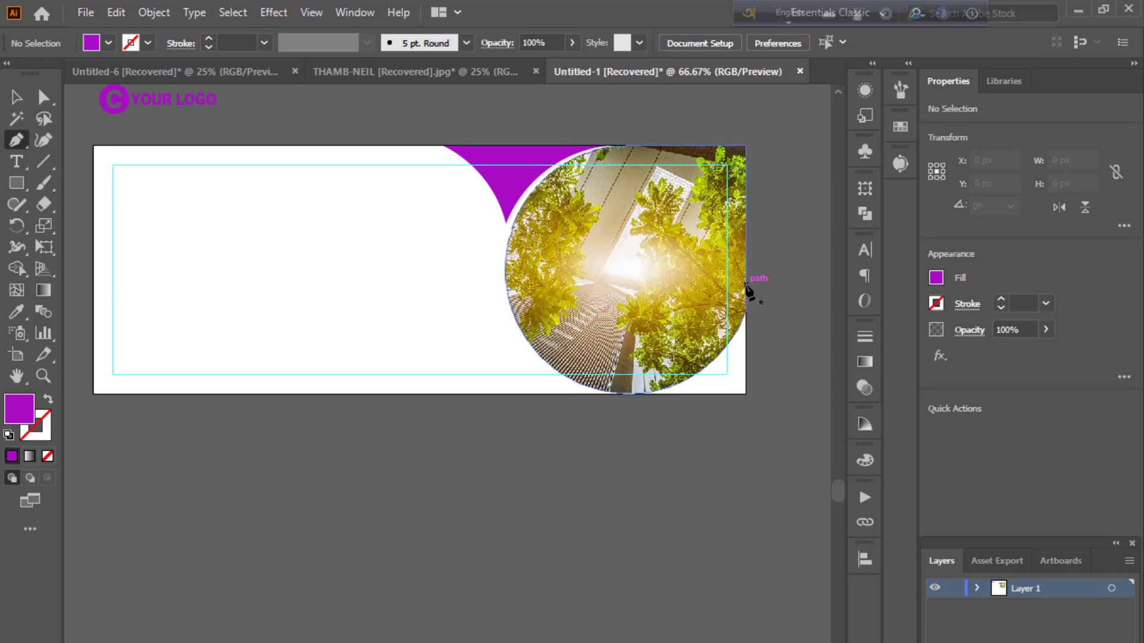
pyautogui.click(745, 286)
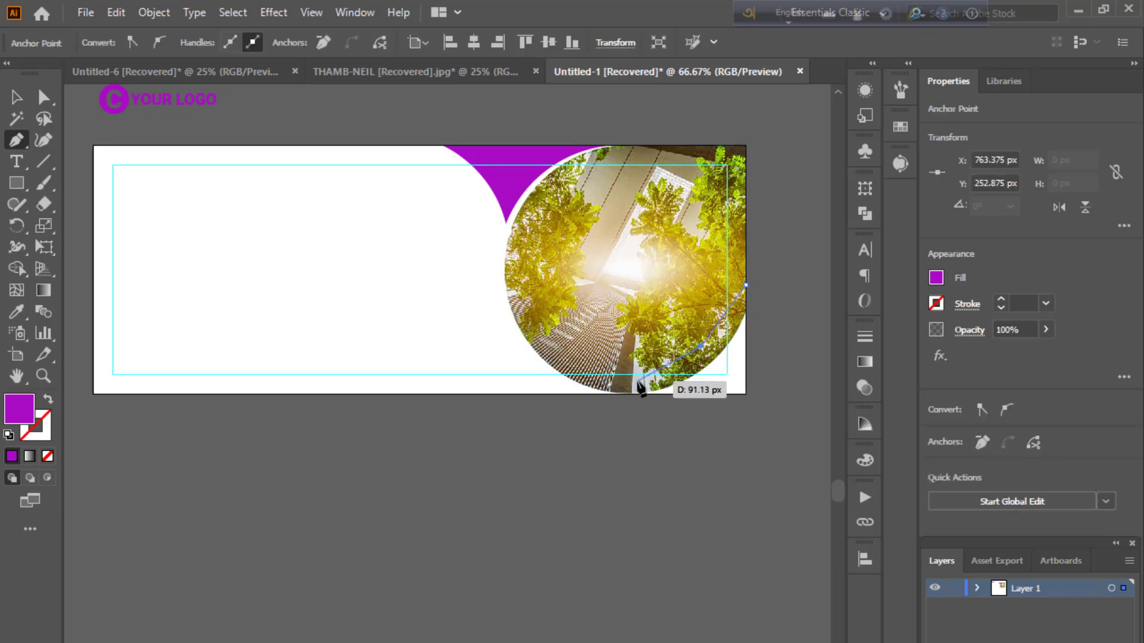
pyautogui.moveTo(621, 393); pyautogui.dragTo(625, 402)
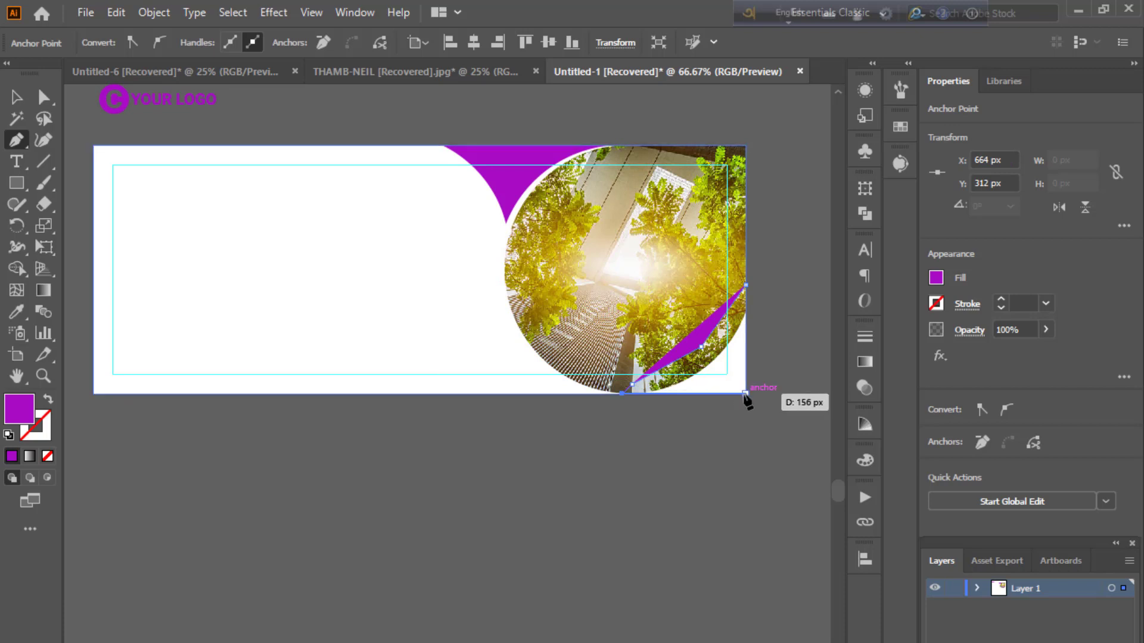
pyautogui.click(746, 394)
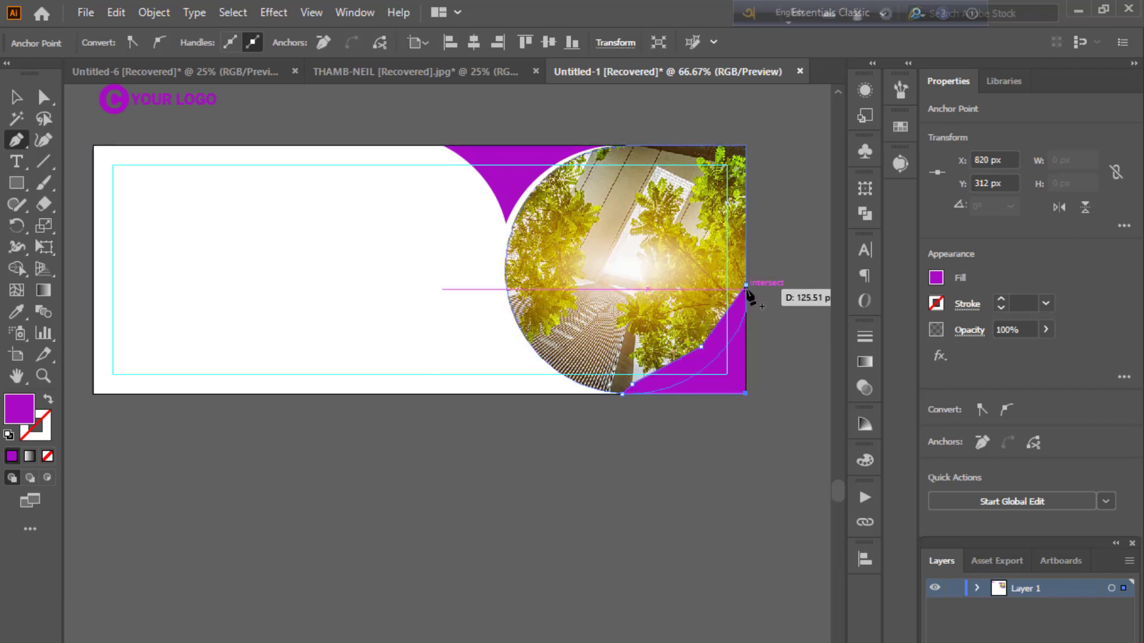
pyautogui.click(746, 286)
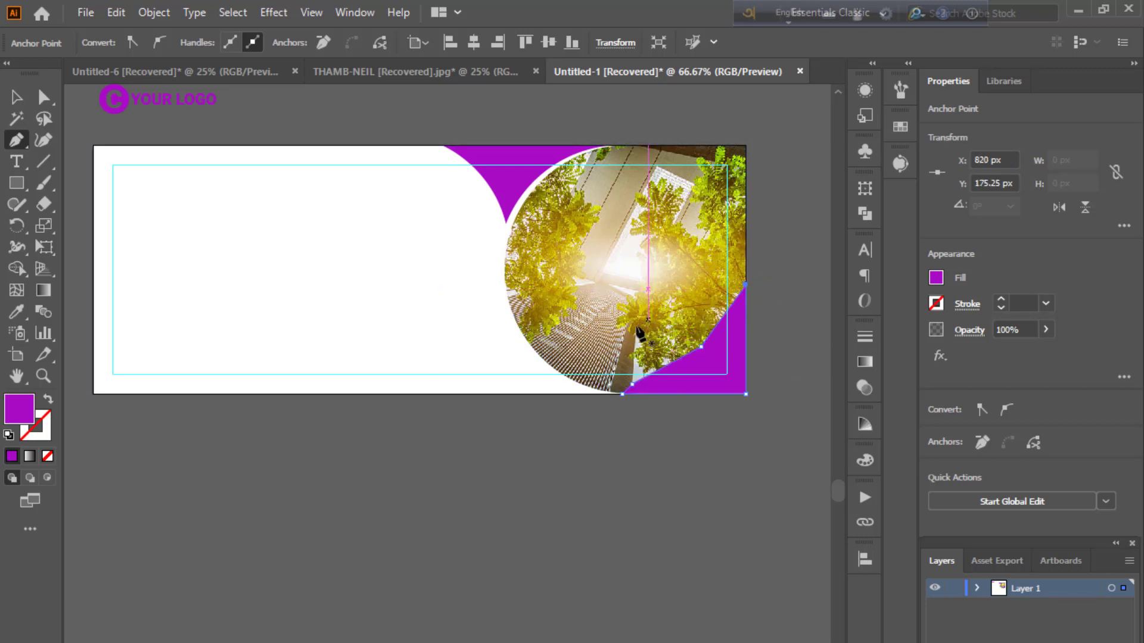
pyautogui.click(16, 97)
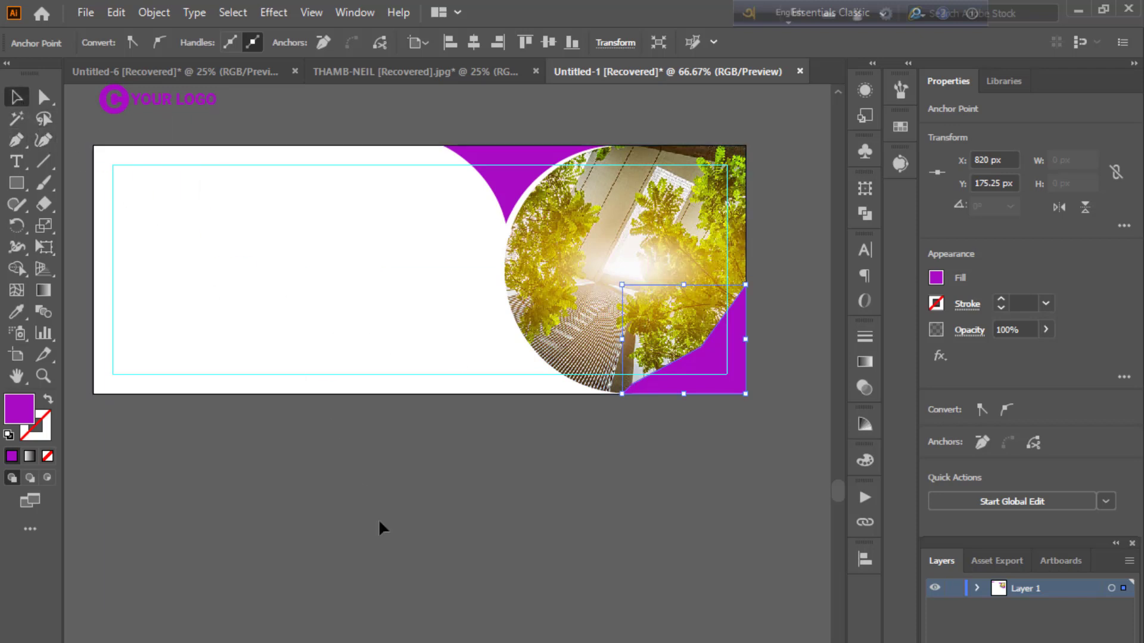
pyautogui.hotkey('ctrl', 'shift', '[')
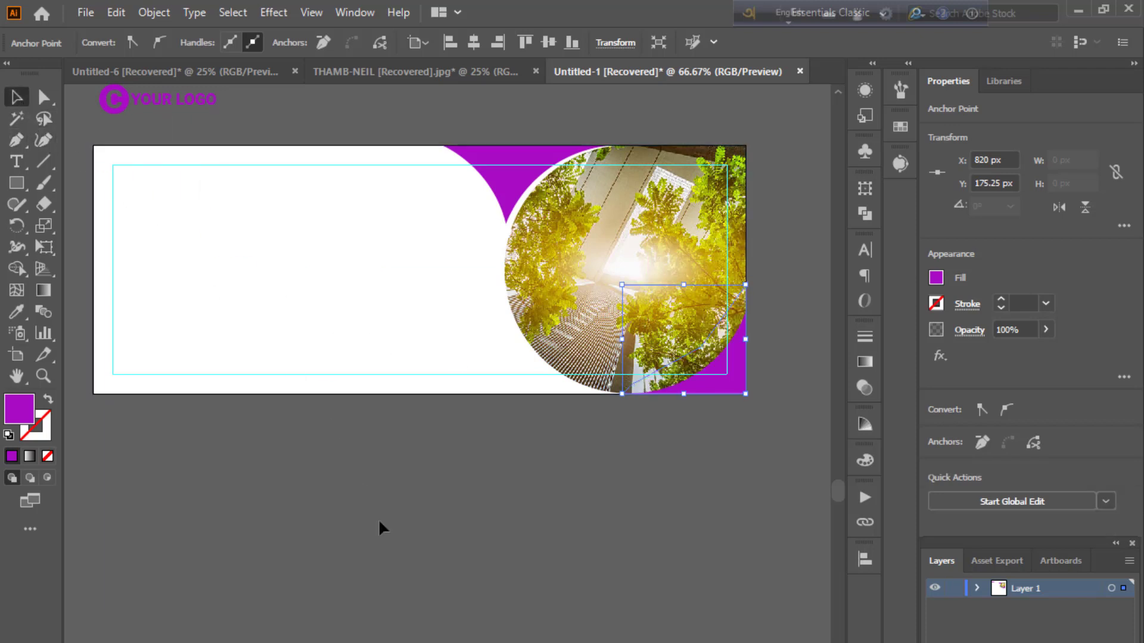
pyautogui.click(379, 524)
pyautogui.moveTo(416, 588); pyautogui.dragTo(448, 620)
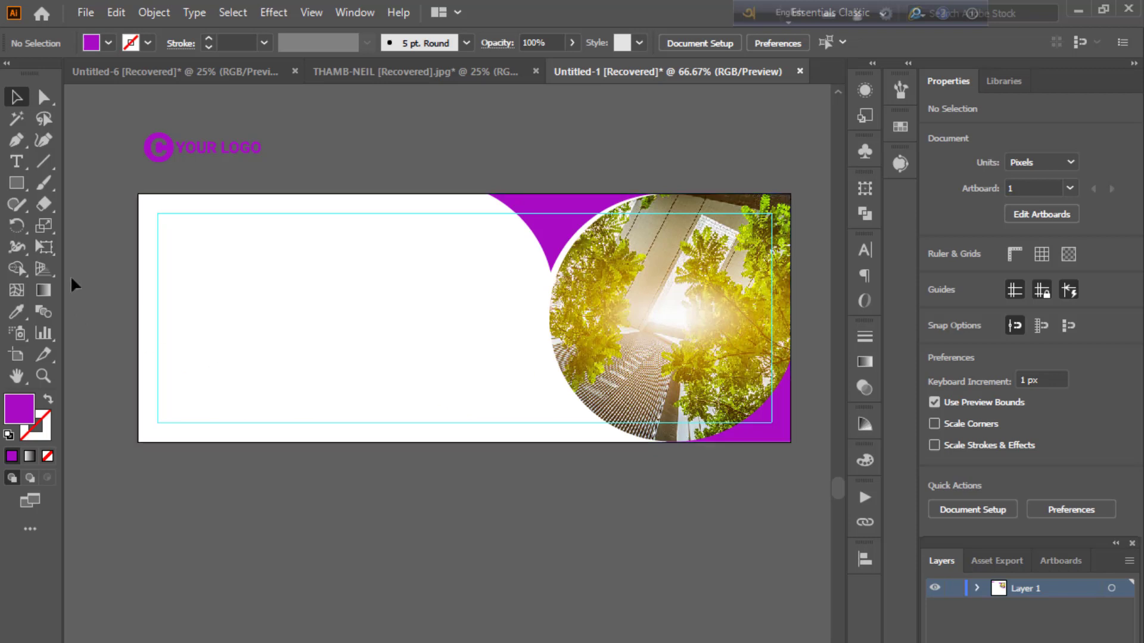
# Draw a closed shape with a curved edge in the banner's top-left corner.
pyautogui.click(16, 140)
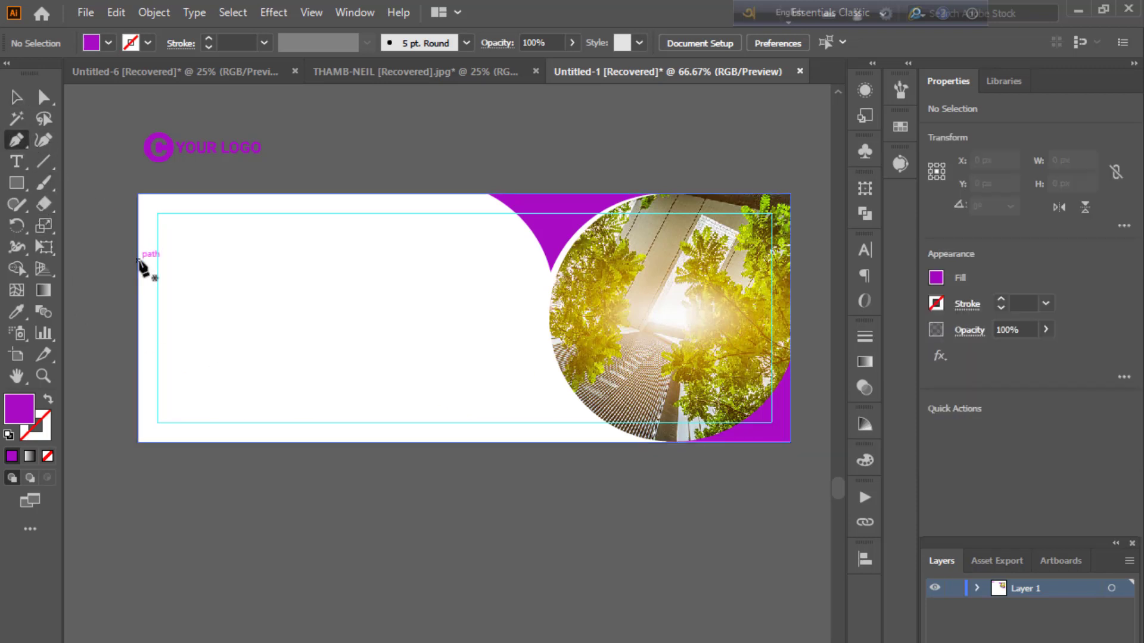
pyautogui.click(138, 266)
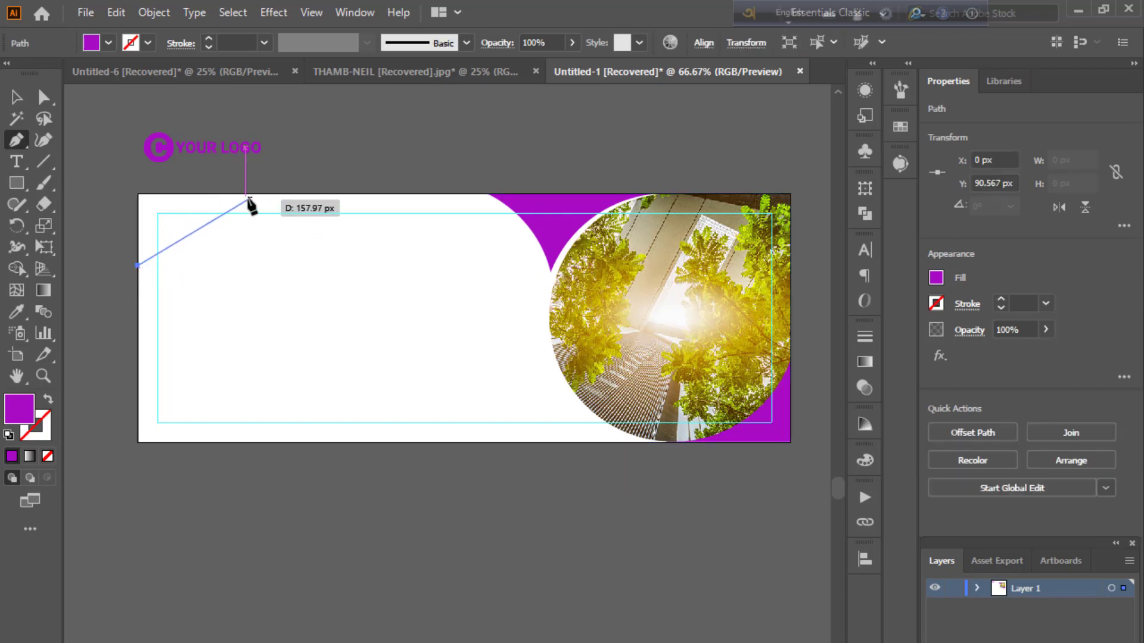
pyautogui.moveTo(251, 193); pyautogui.dragTo(353, 189)
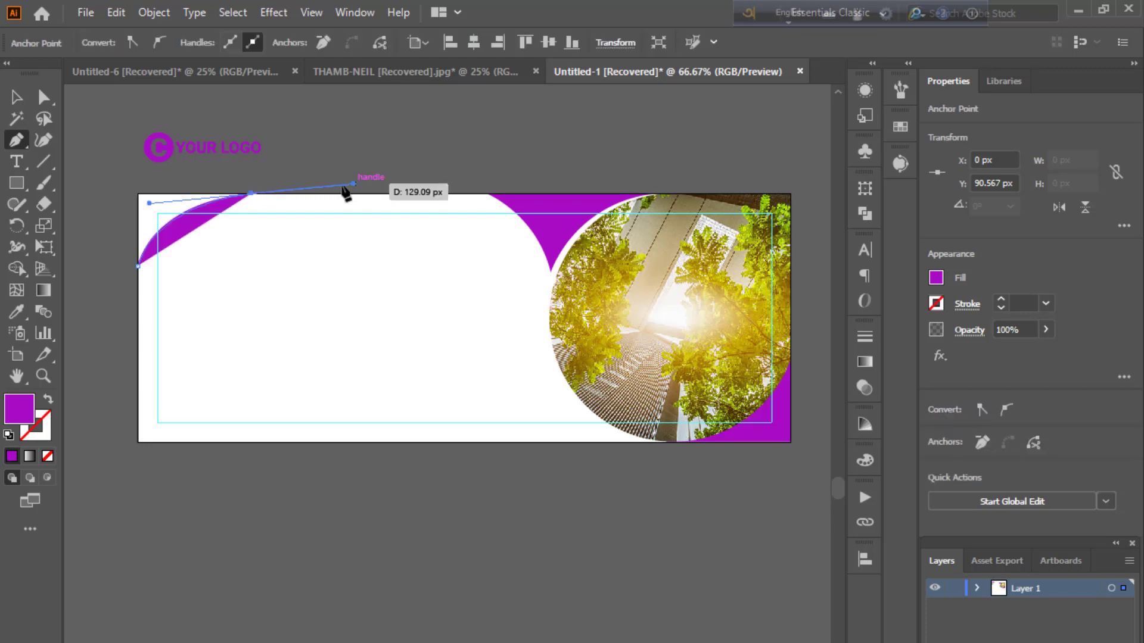
pyautogui.click(251, 193)
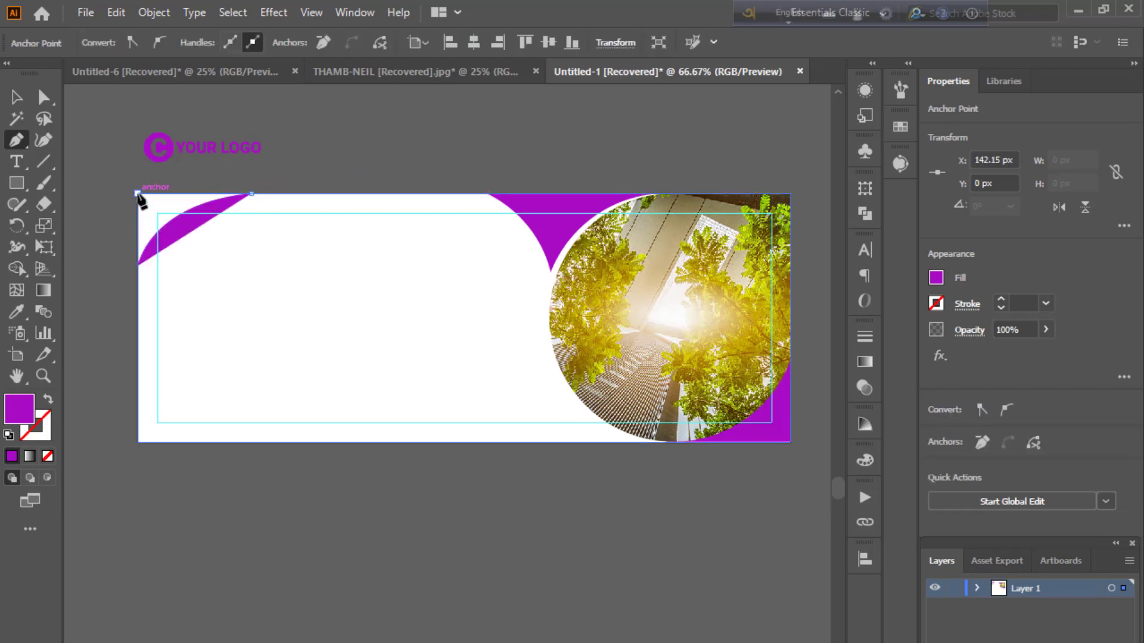
pyautogui.click(137, 193)
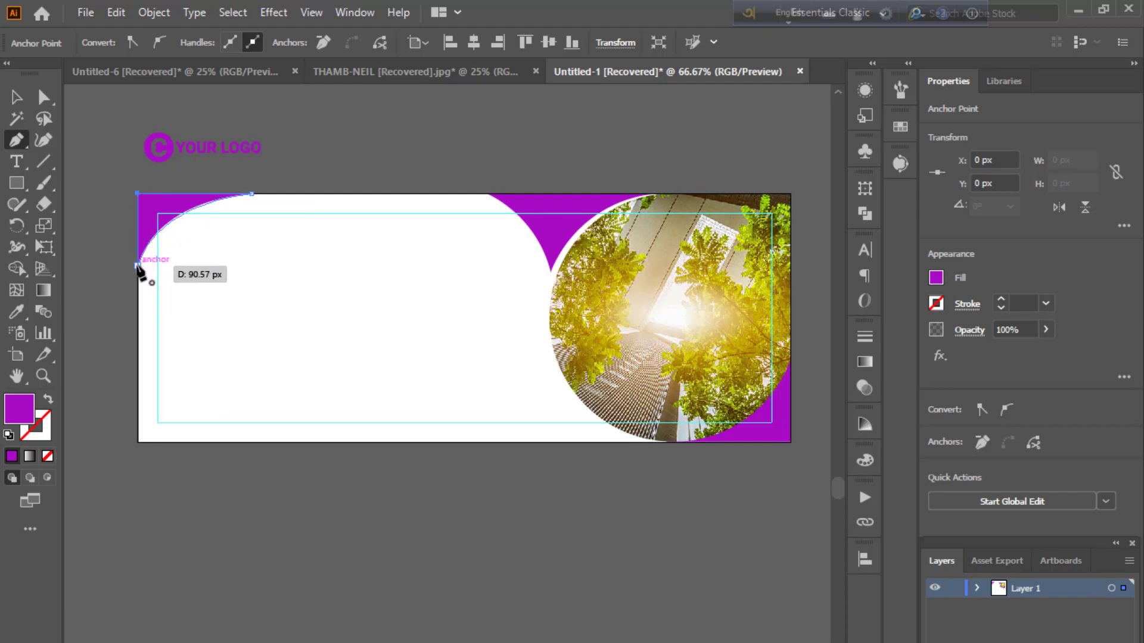
pyautogui.click(139, 267)
pyautogui.click(17, 98)
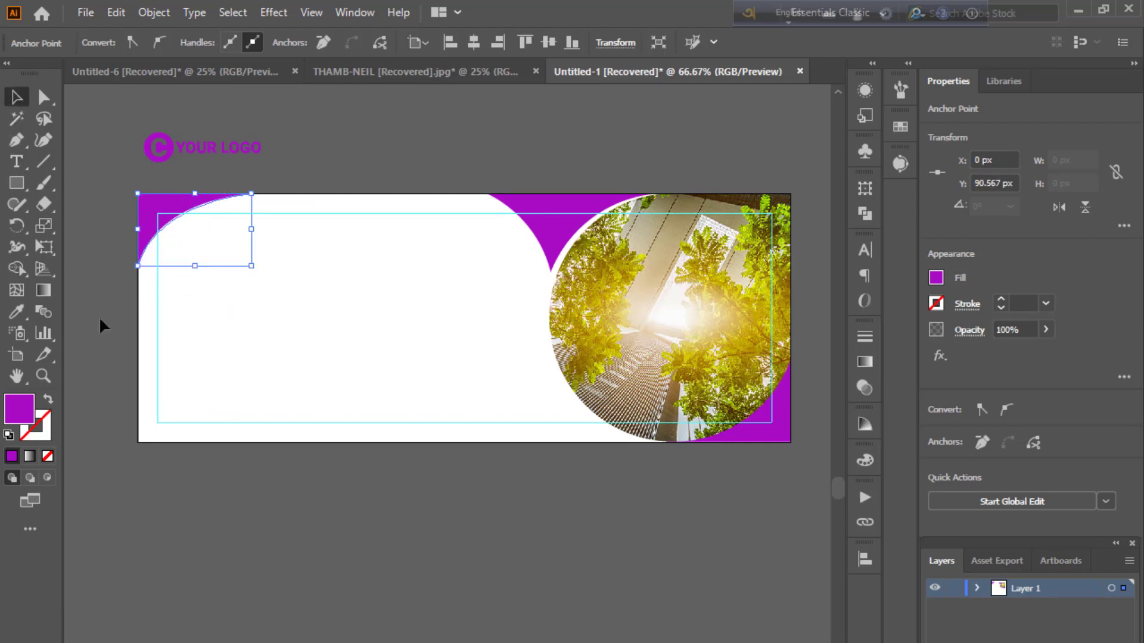
# Give the top-left corner shape a light grey #DDDDDD fill.
pyautogui.doubleClick(31, 408)
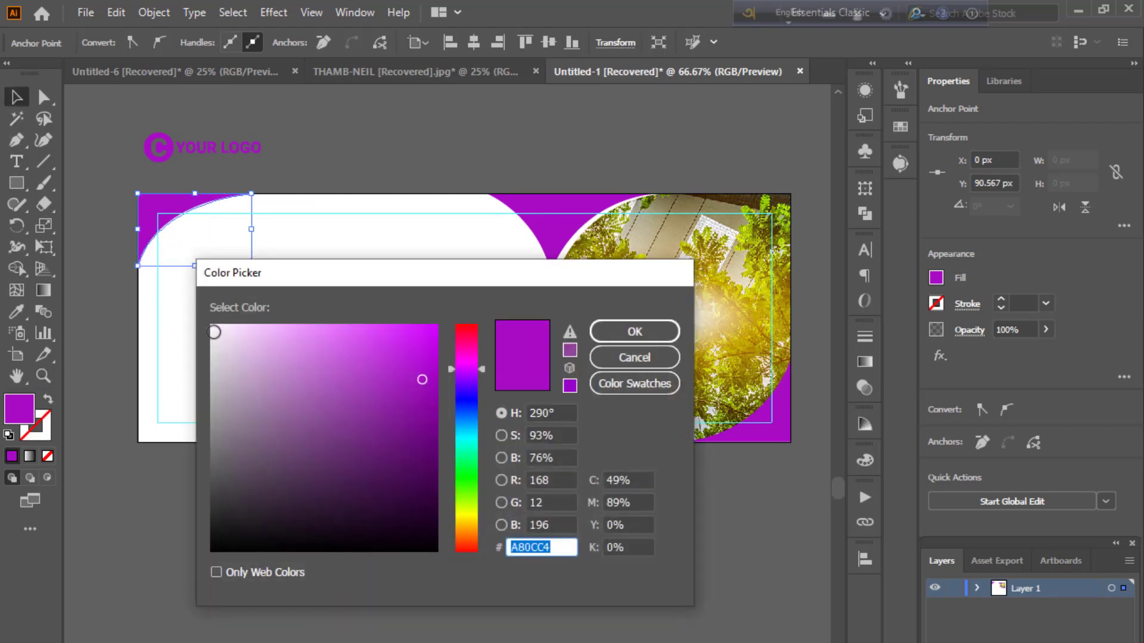
pyautogui.moveTo(214, 332); pyautogui.dragTo(205, 345)
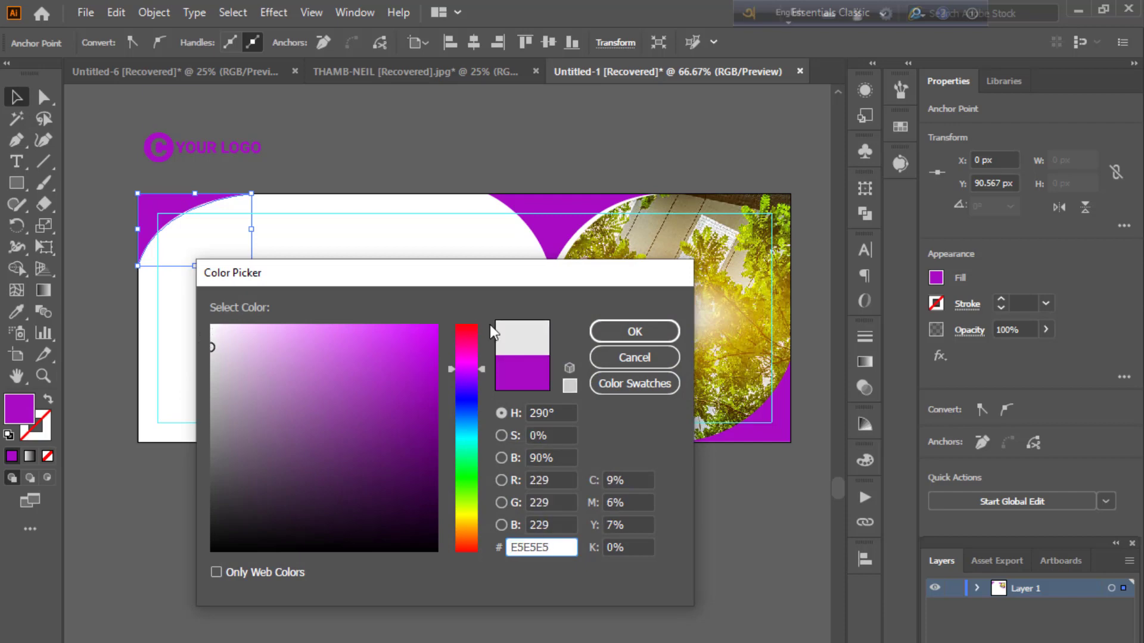
pyautogui.click(634, 331)
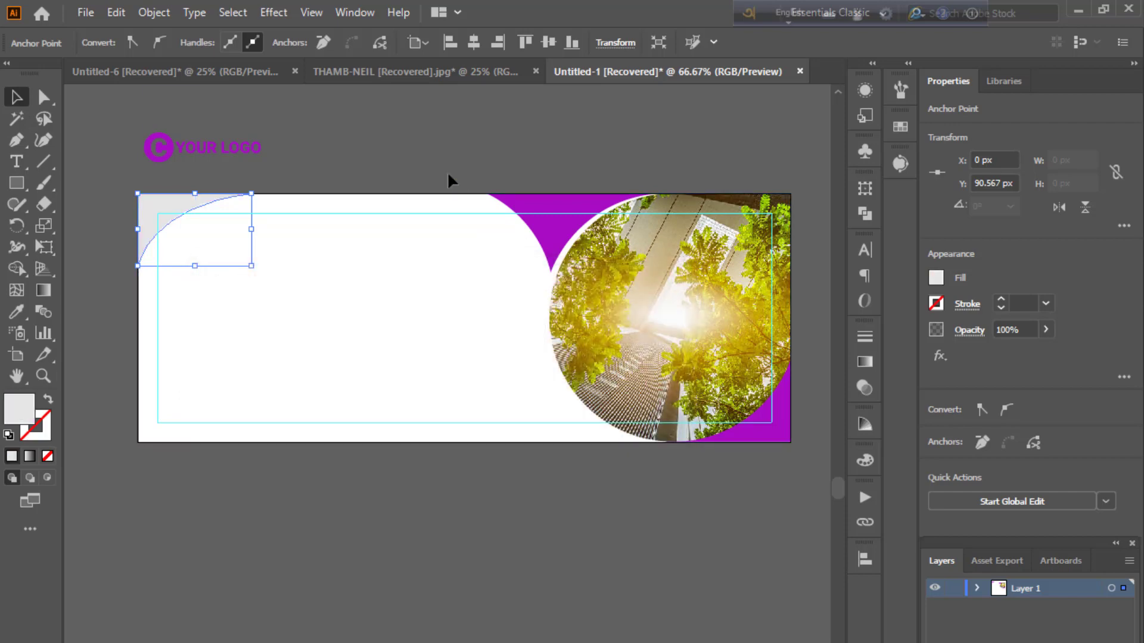
pyautogui.doubleClick(28, 407)
pyautogui.write('DDDDDD')
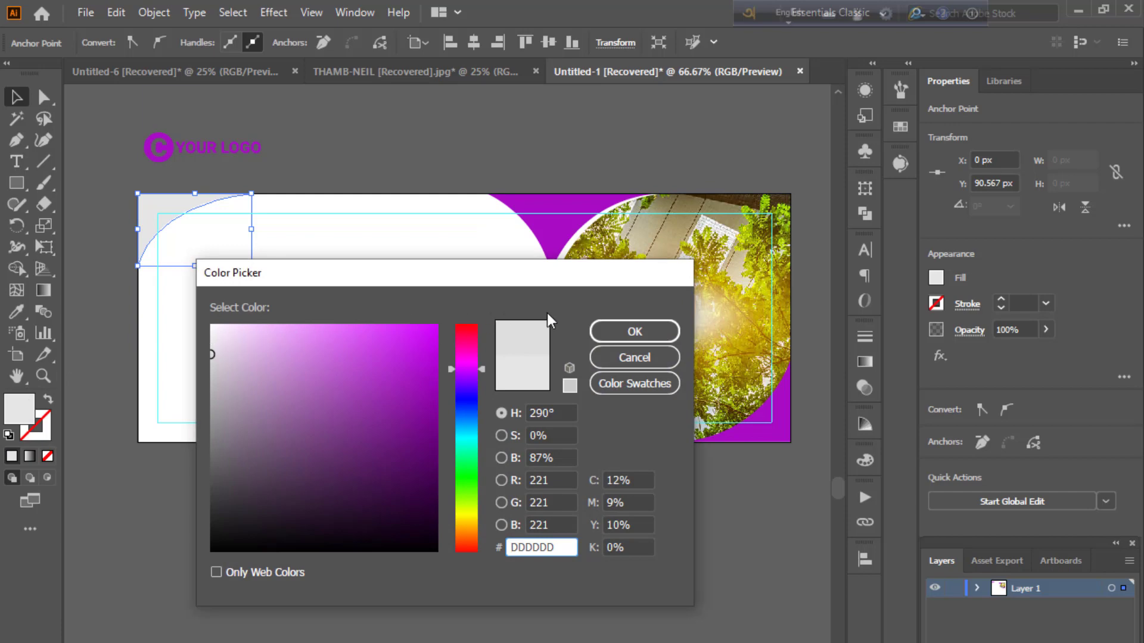
pyautogui.click(610, 334)
pyautogui.click(470, 531)
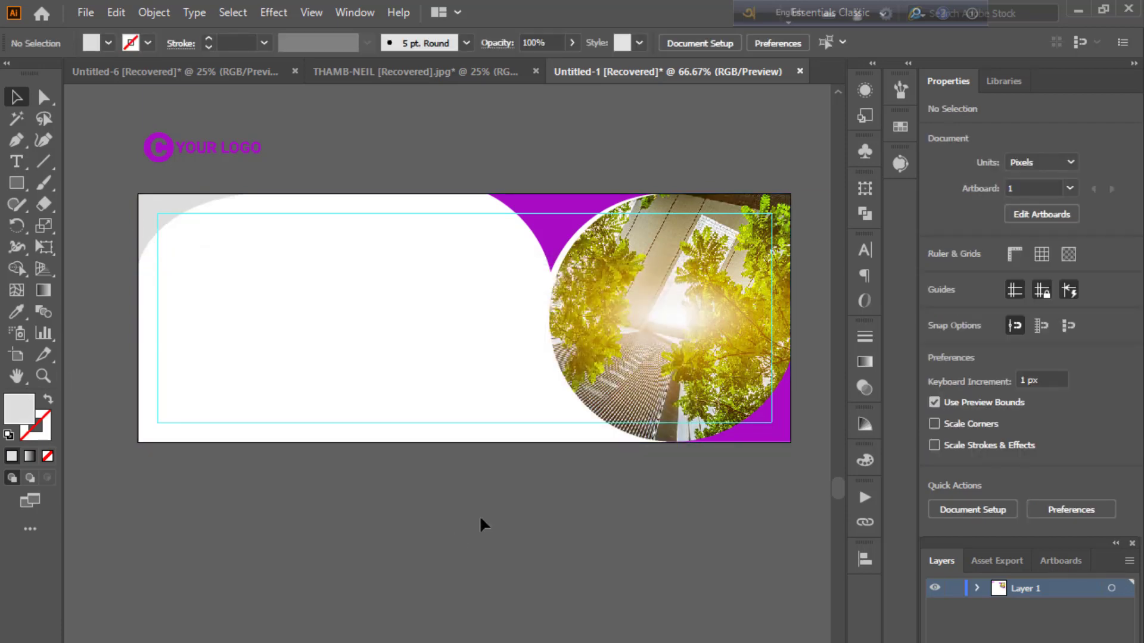
# Move the YOUR LOGO group to the top-left and type CREATIVE below it.
pyautogui.moveTo(199, 148); pyautogui.dragTo(223, 240)
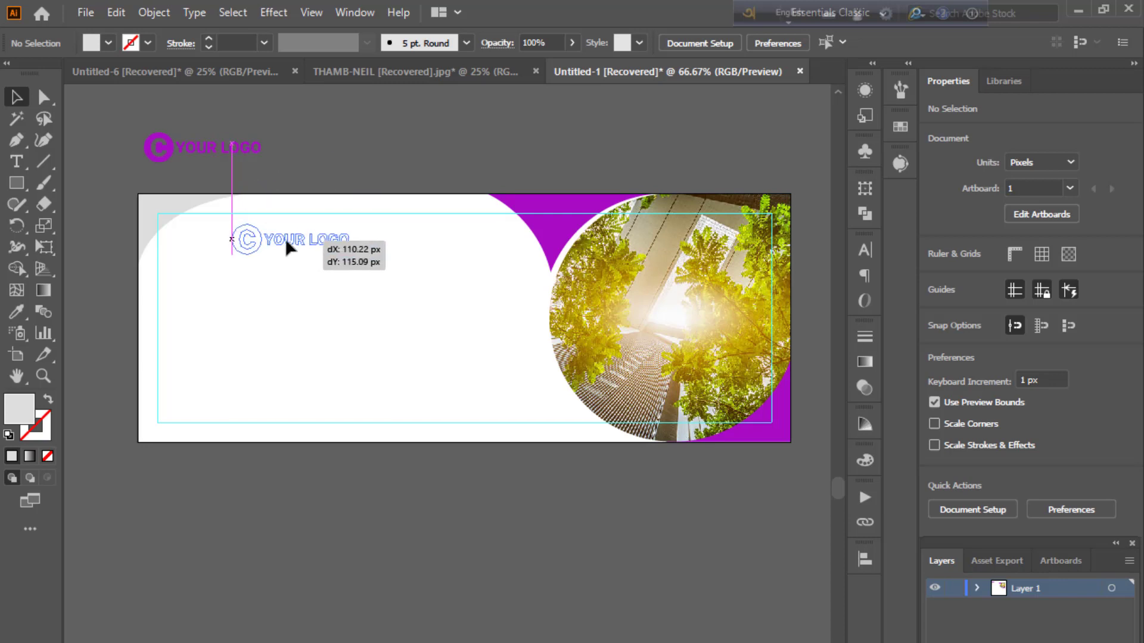
pyautogui.click(310, 159)
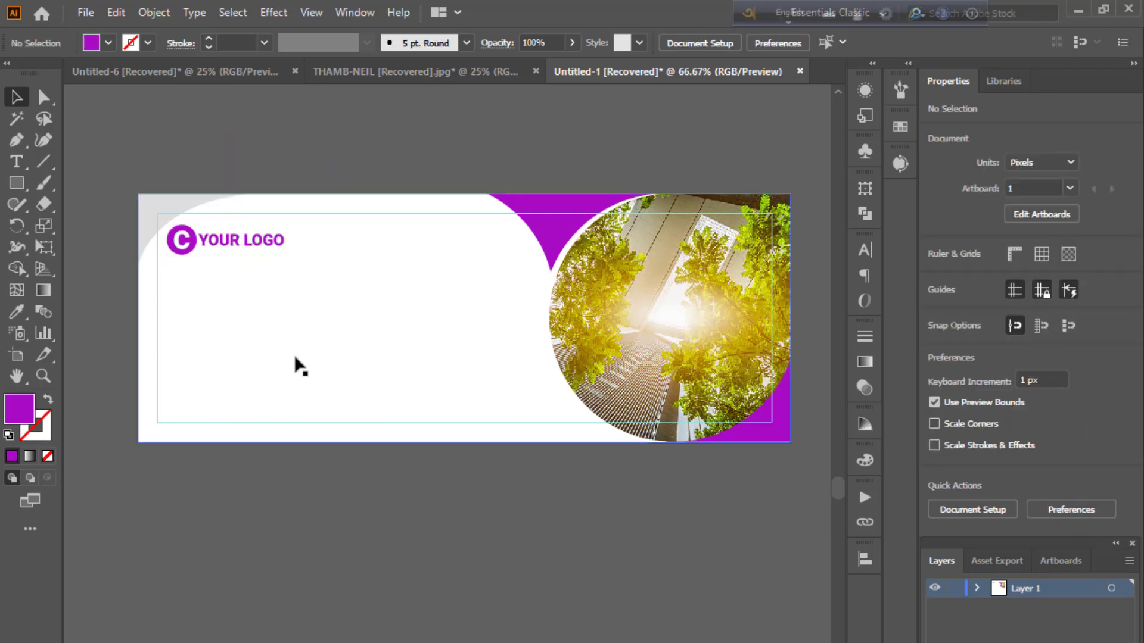
pyautogui.press('t')
pyautogui.click(200, 311)
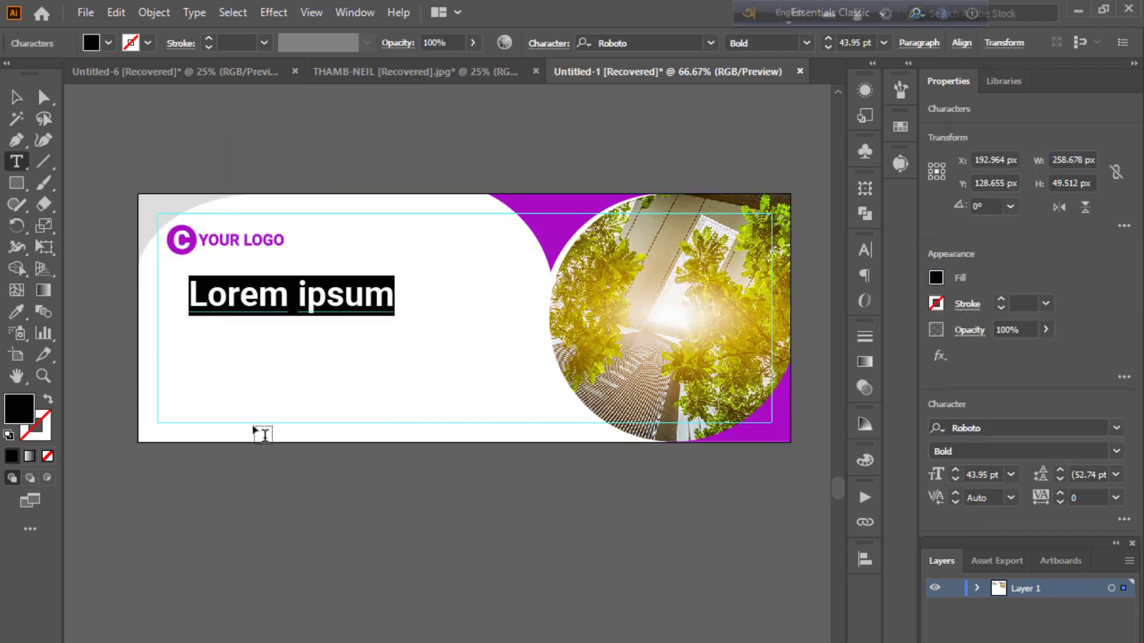
pyautogui.press('BackSpace')
pyautogui.write('C')
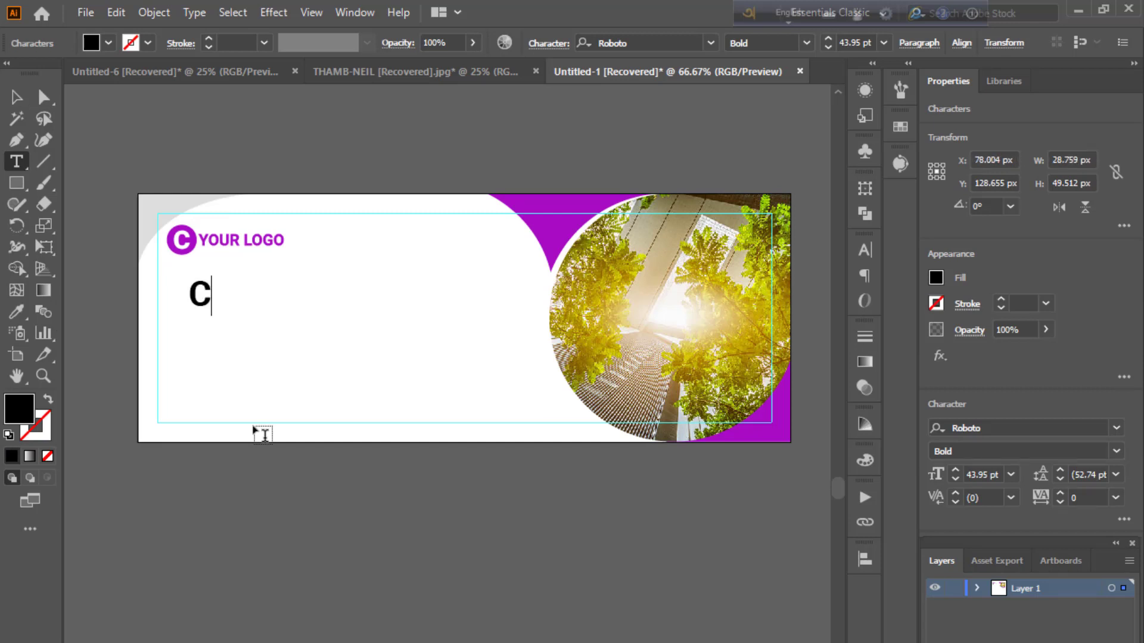
pyautogui.write('REATIVE')
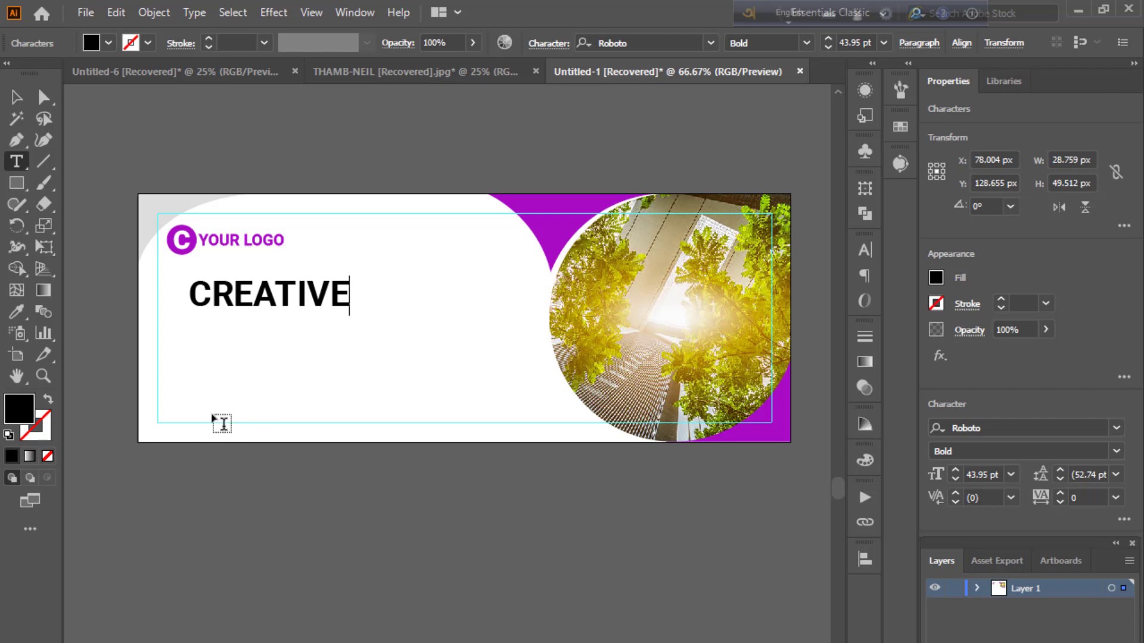
pyautogui.click(13, 98)
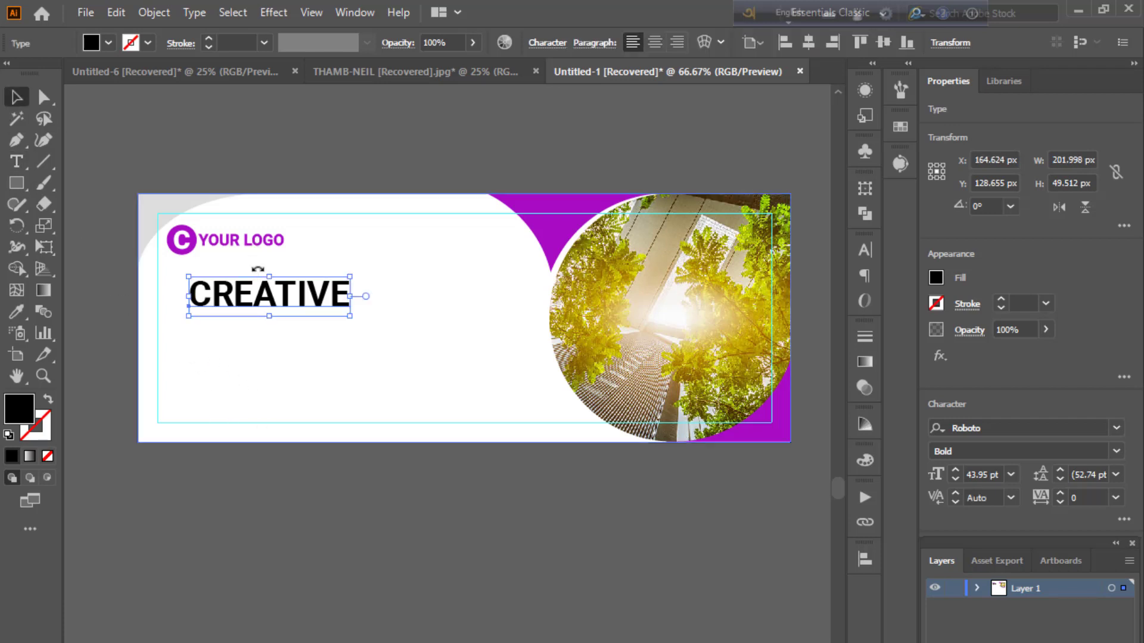
# Duplicate the headline onto a line below and change it to BUSINESS AGENCY.
pyautogui.moveTo(275, 292); pyautogui.dragTo(331, 347)
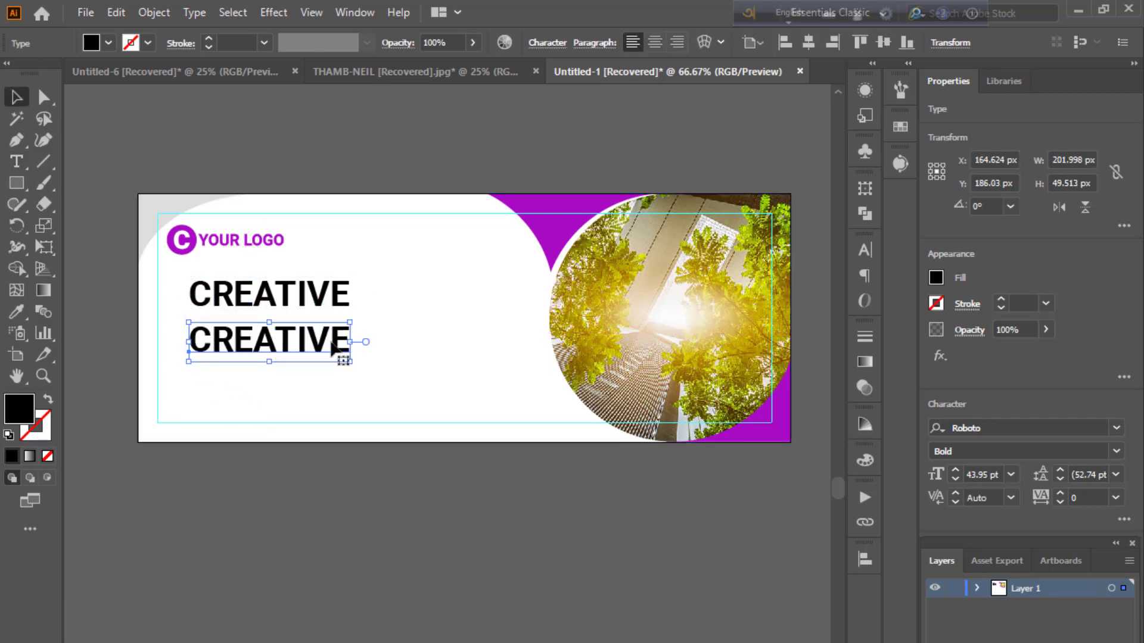
pyautogui.doubleClick(332, 346)
pyautogui.press('BackSpace')
pyautogui.press('BackSpace')
pyautogui.press('BackSpace')
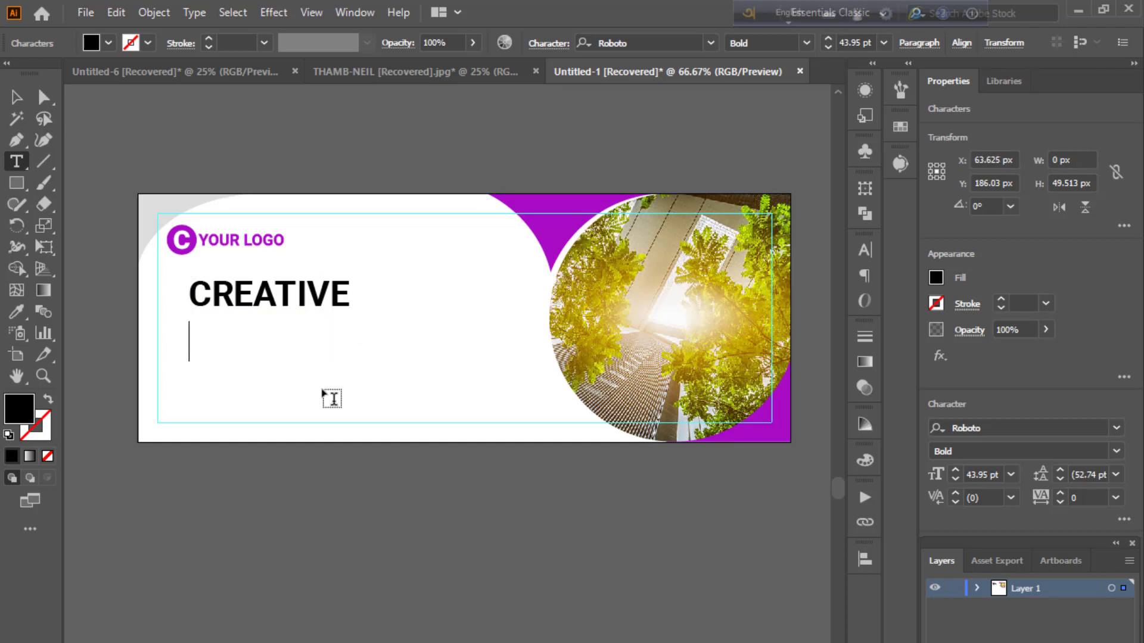
pyautogui.write('BUSI')
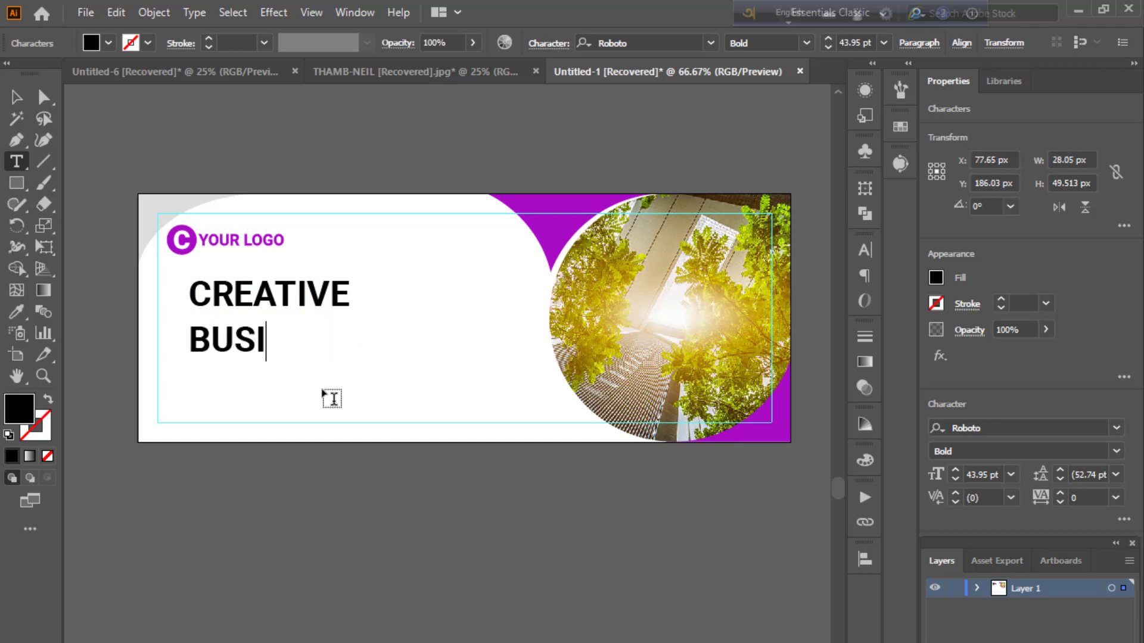
pyautogui.write('NESS AGE')
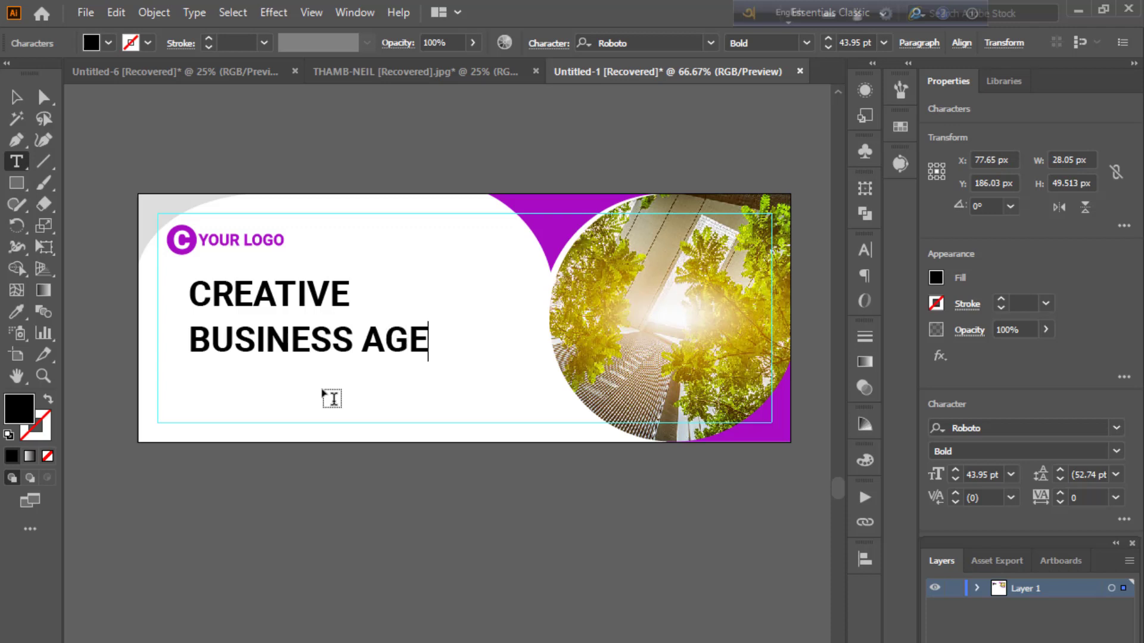
pyautogui.write('NCY')
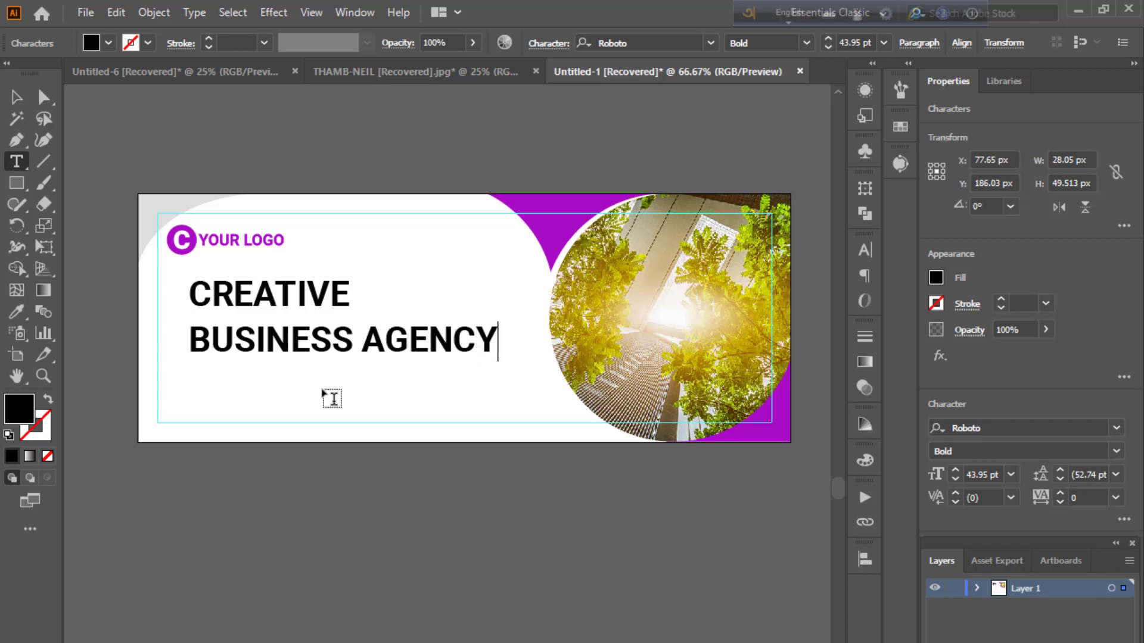
pyautogui.press('Escape')
pyautogui.click(331, 585)
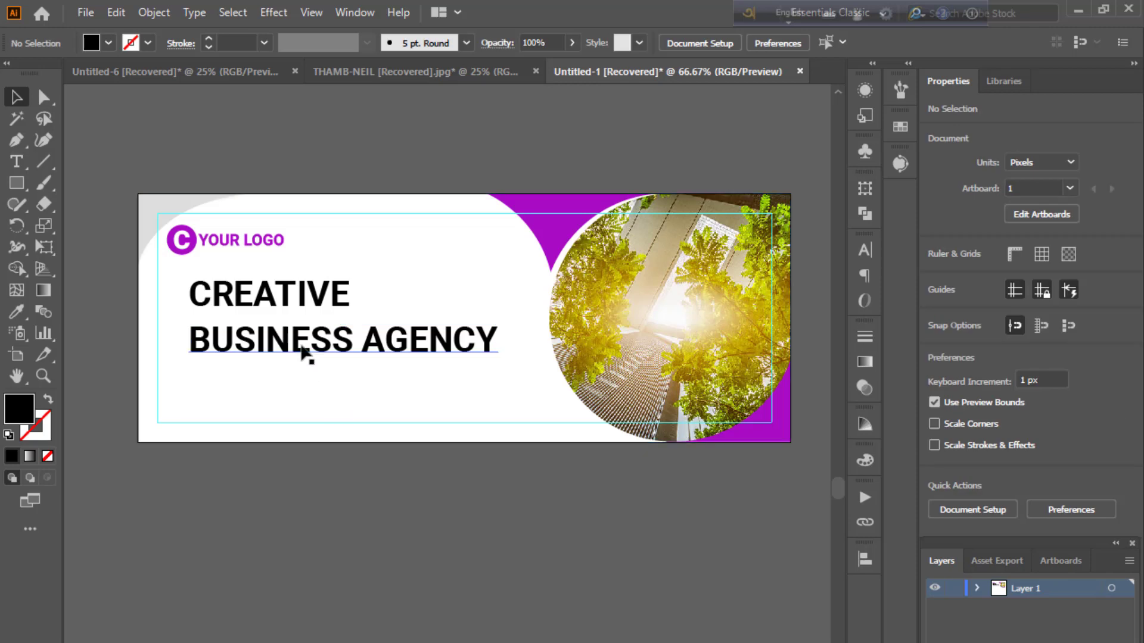
pyautogui.moveTo(305, 356); pyautogui.dragTo(274, 370)
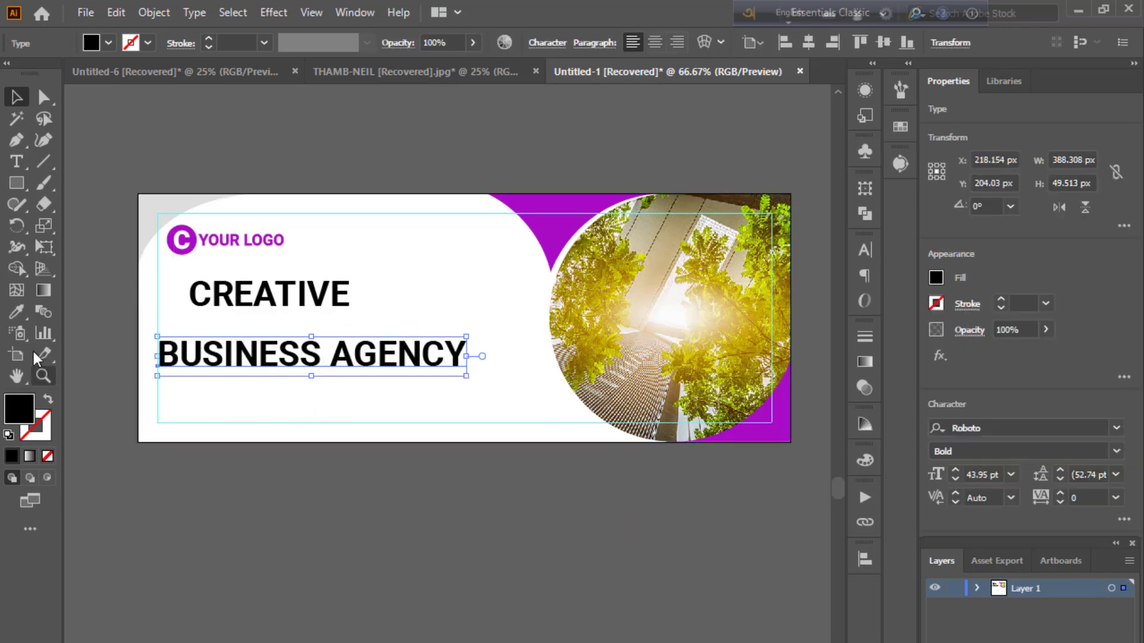
# Colour BUSINESS AGENCY with the logo's purple, then enlarge CREATIVE and align it left.
pyautogui.press('i')
pyautogui.click(180, 240)
pyautogui.press('v')
pyautogui.click(197, 160)
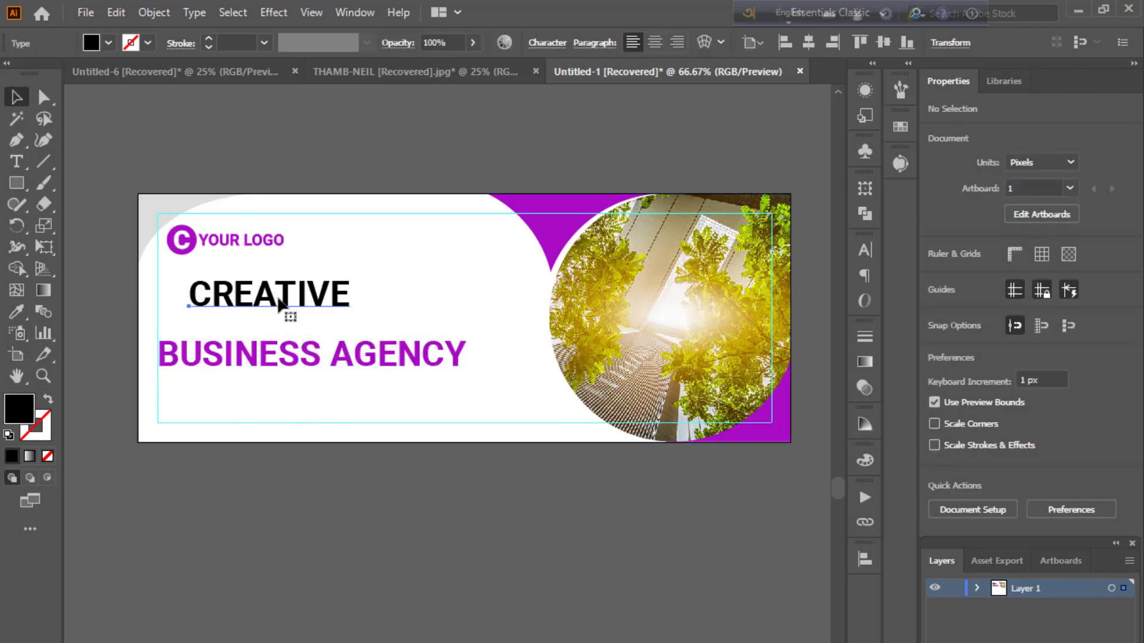
pyautogui.click(280, 301)
pyautogui.moveTo(351, 308); pyautogui.dragTo(455, 329)
pyautogui.moveTo(303, 296); pyautogui.dragTo(278, 300)
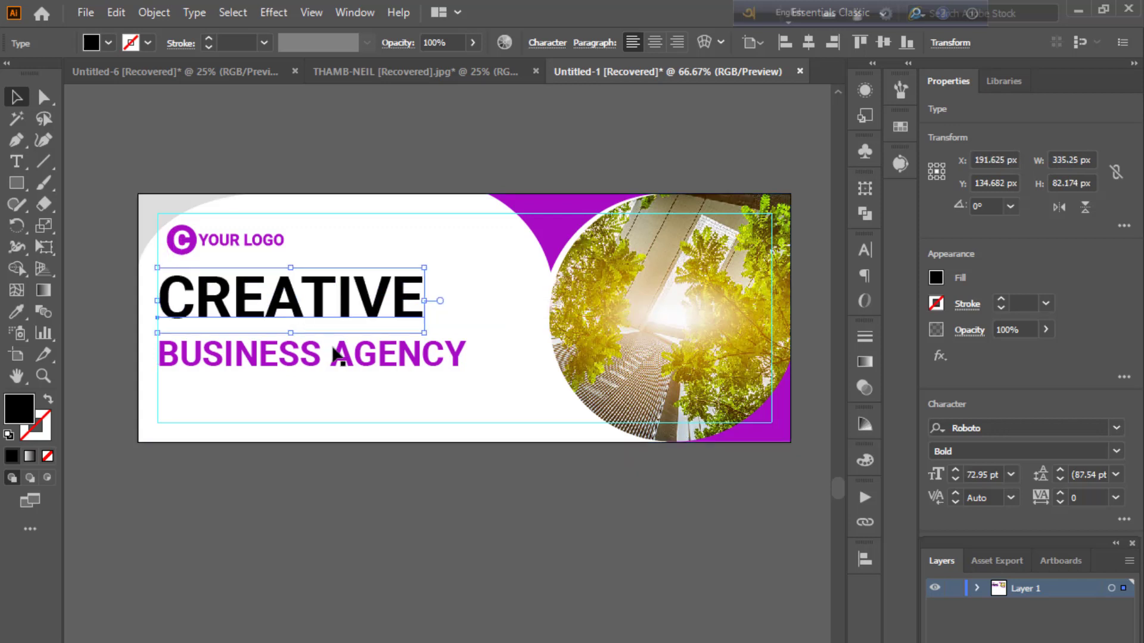
pyautogui.click(377, 468)
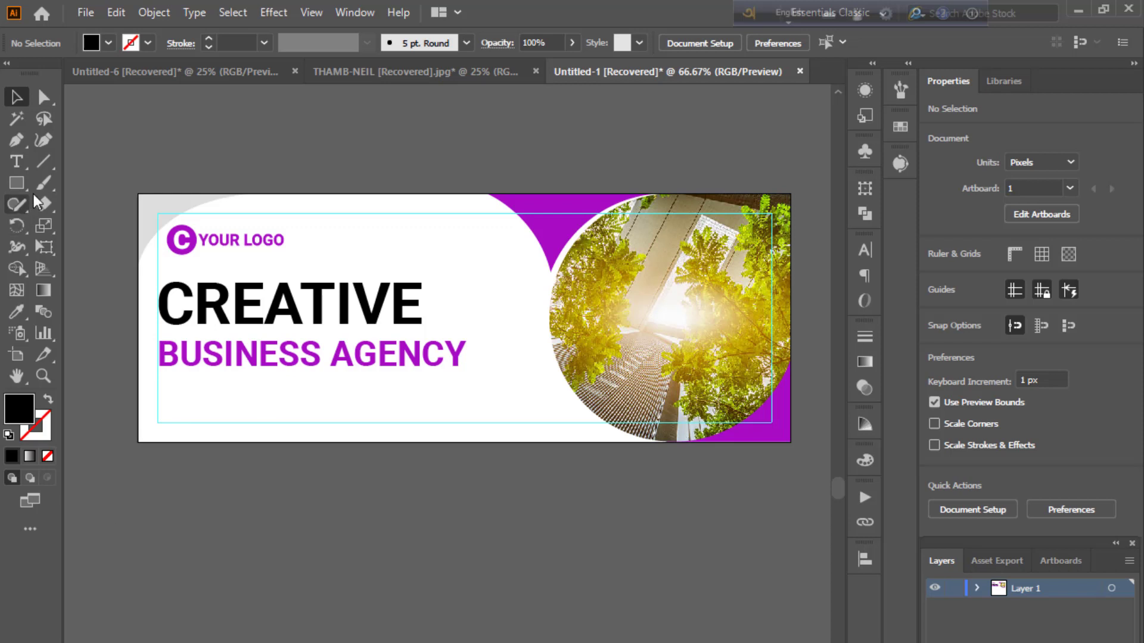
# Draw a thin bar beneath the headline and fill it dark grey #424242.
pyautogui.click(24, 177)
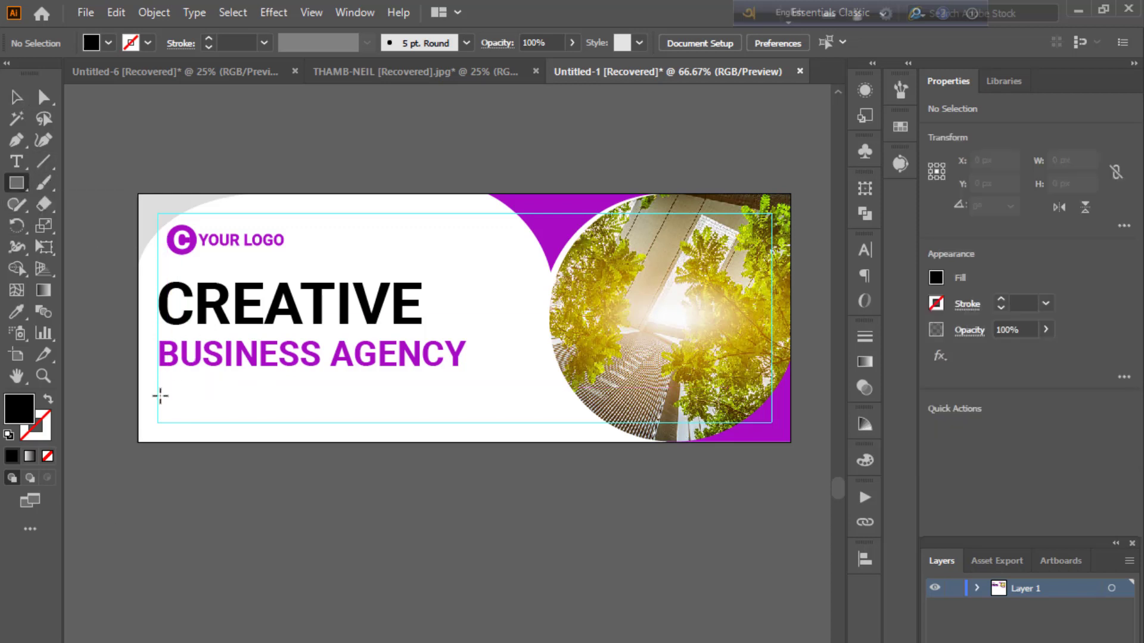
pyautogui.moveTo(158, 395); pyautogui.dragTo(501, 420)
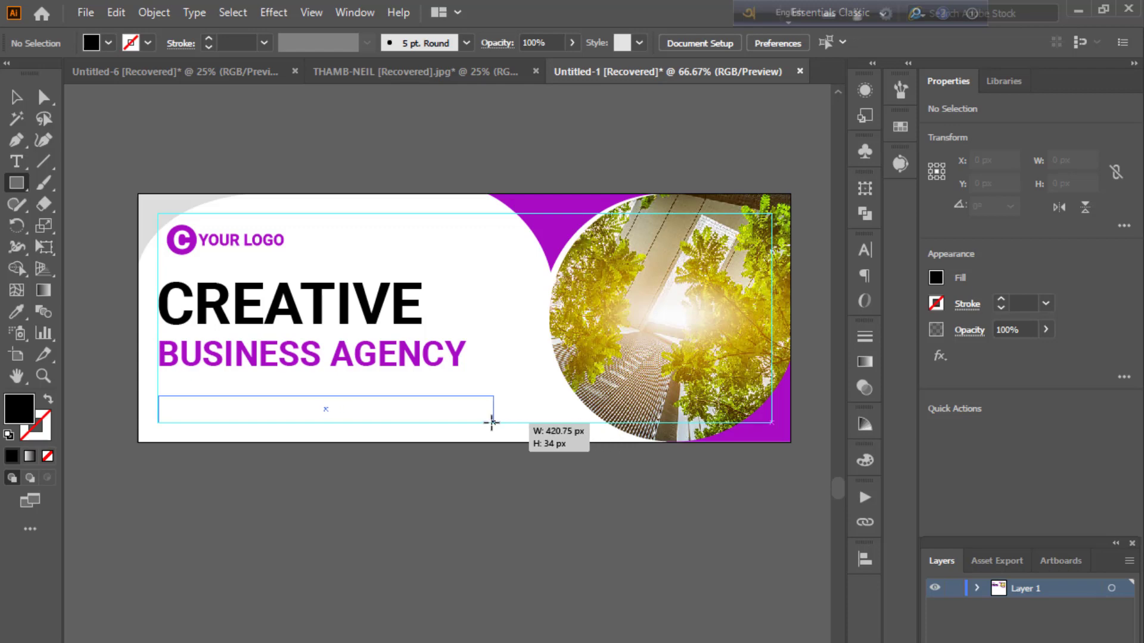
pyautogui.moveTo(501, 421); pyautogui.dragTo(500, 423)
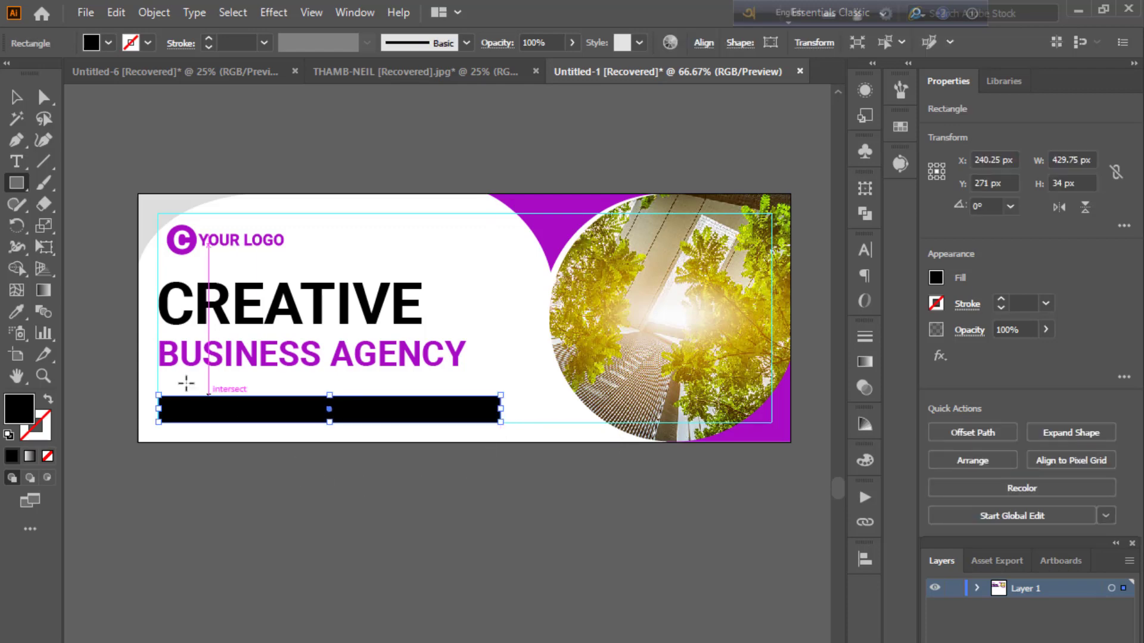
pyautogui.doubleClick(26, 407)
pyautogui.click(213, 438)
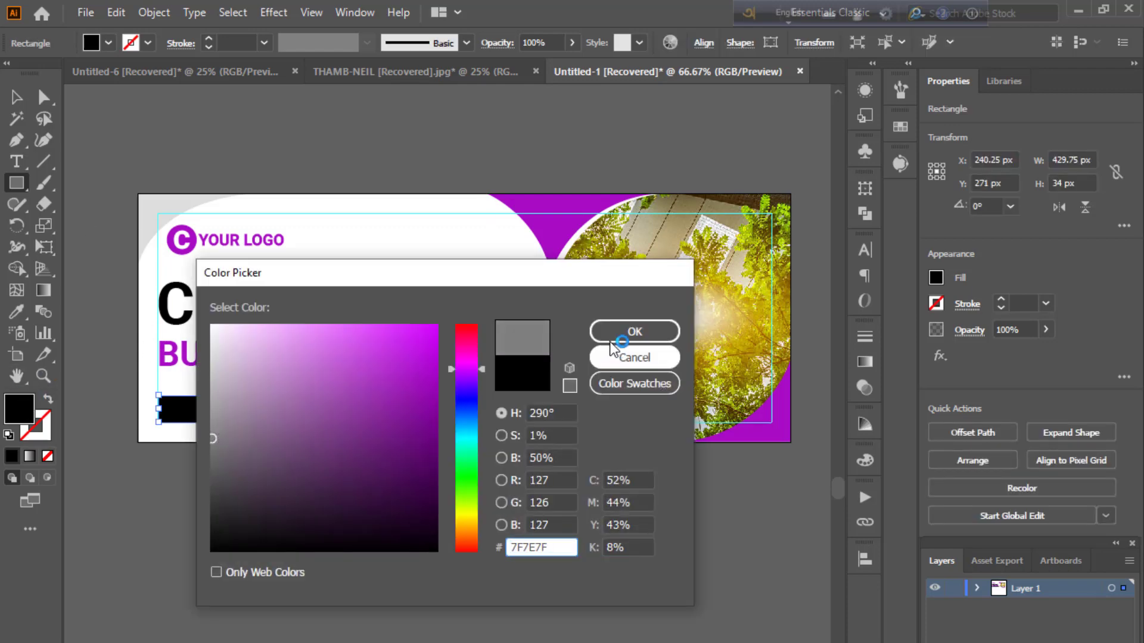
pyautogui.click(631, 329)
pyautogui.doubleClick(20, 410)
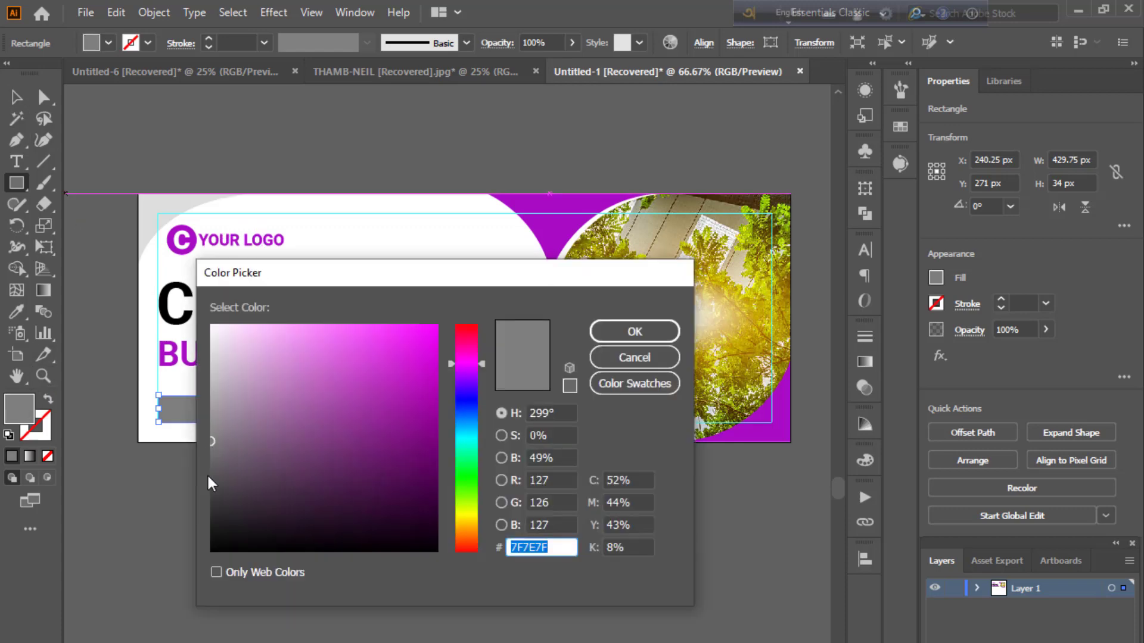
pyautogui.write('424242')
pyautogui.press('Return')
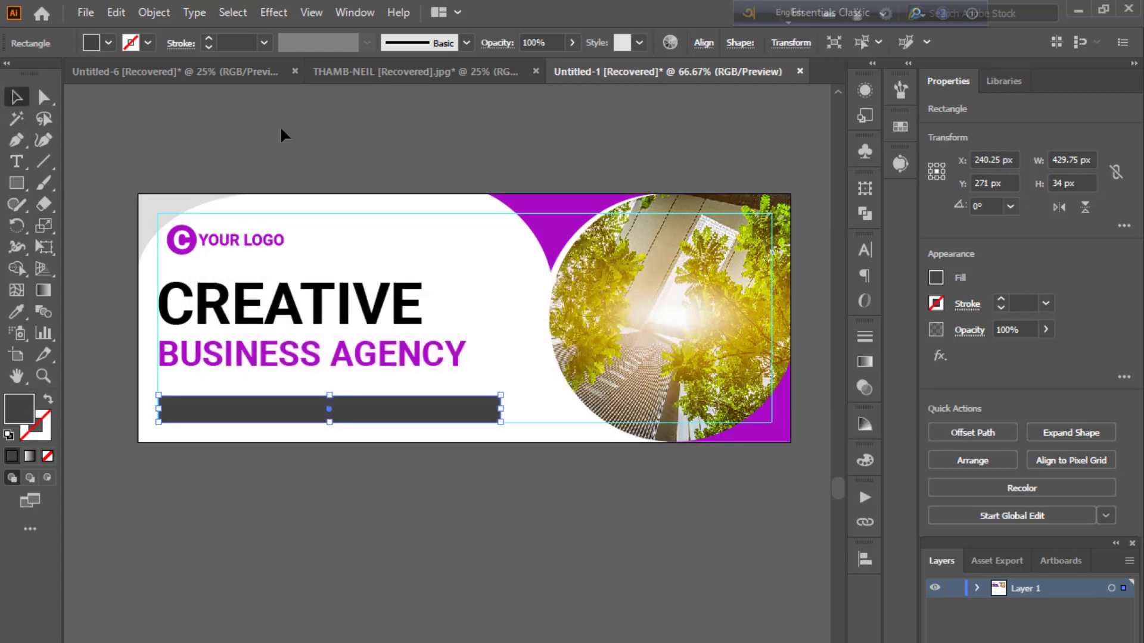
pyautogui.click(280, 126)
# Stretch the grey bar's left end out to the artboard edge.
pyautogui.hotkey('ctrl', '=')
pyautogui.hotkey('ctrl', '=')
pyautogui.moveTo(280, 127)
pyautogui.mouseDown()
pyautogui.moveTo(650, 296)
pyautogui.moveTo(855, 294)
pyautogui.mouseUp()
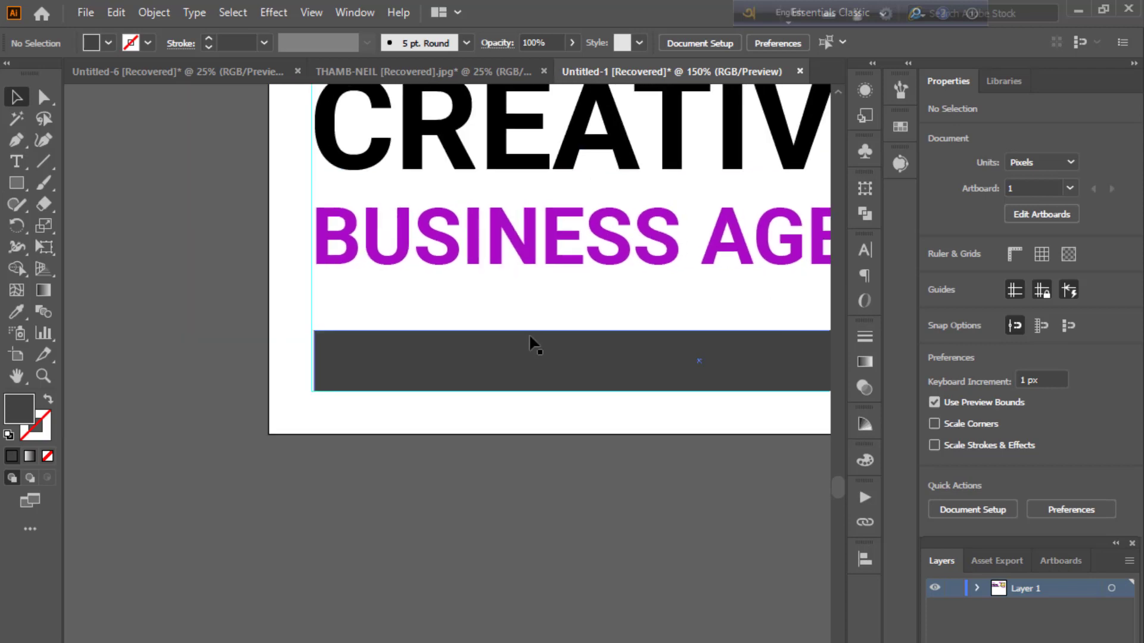
pyautogui.click(311, 360)
pyautogui.moveTo(311, 360); pyautogui.dragTo(269, 360)
pyautogui.click(247, 390)
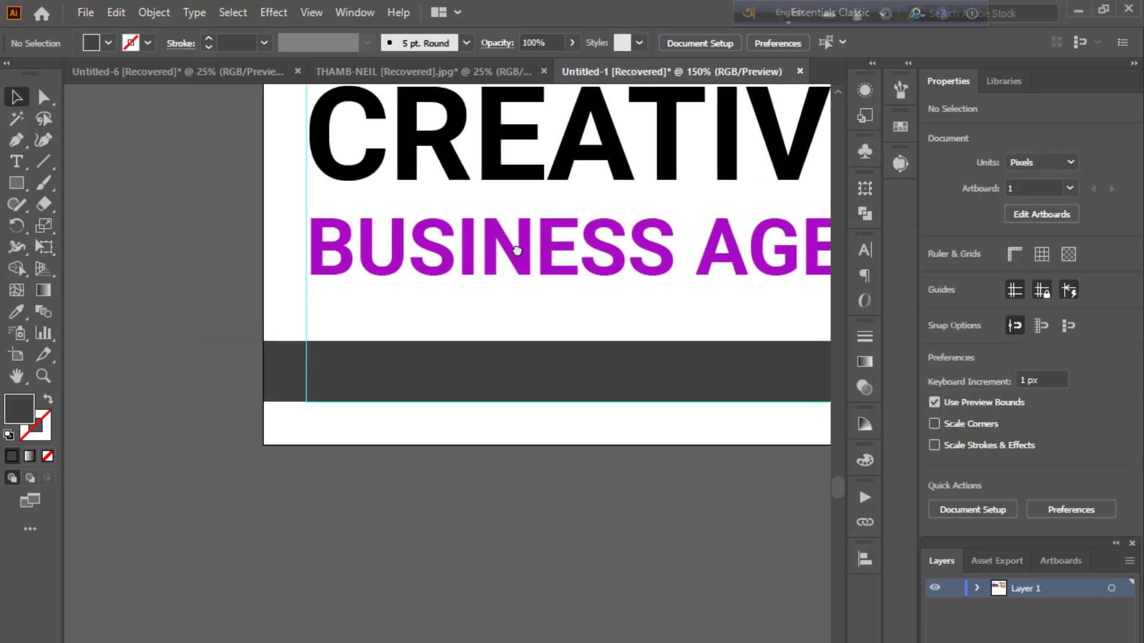
pyautogui.hscroll(10, 444, 451)
# Fully round the grey bar's right corners with the corner widgets.
pyautogui.click(43, 96)
pyautogui.click(446, 474)
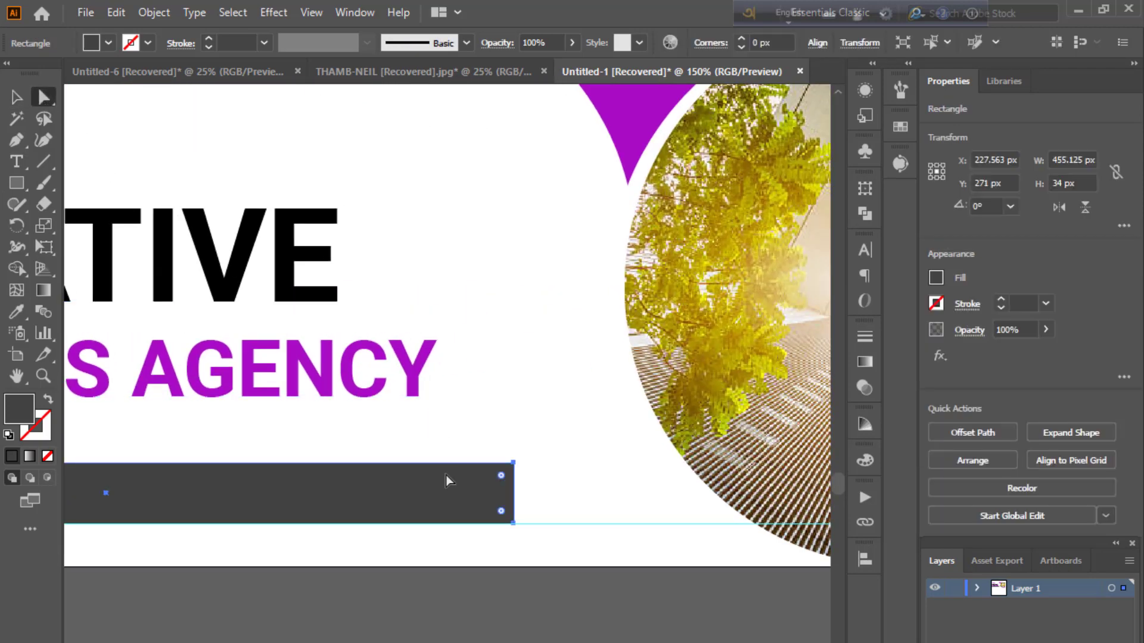
pyautogui.moveTo(501, 511); pyautogui.dragTo(470, 512)
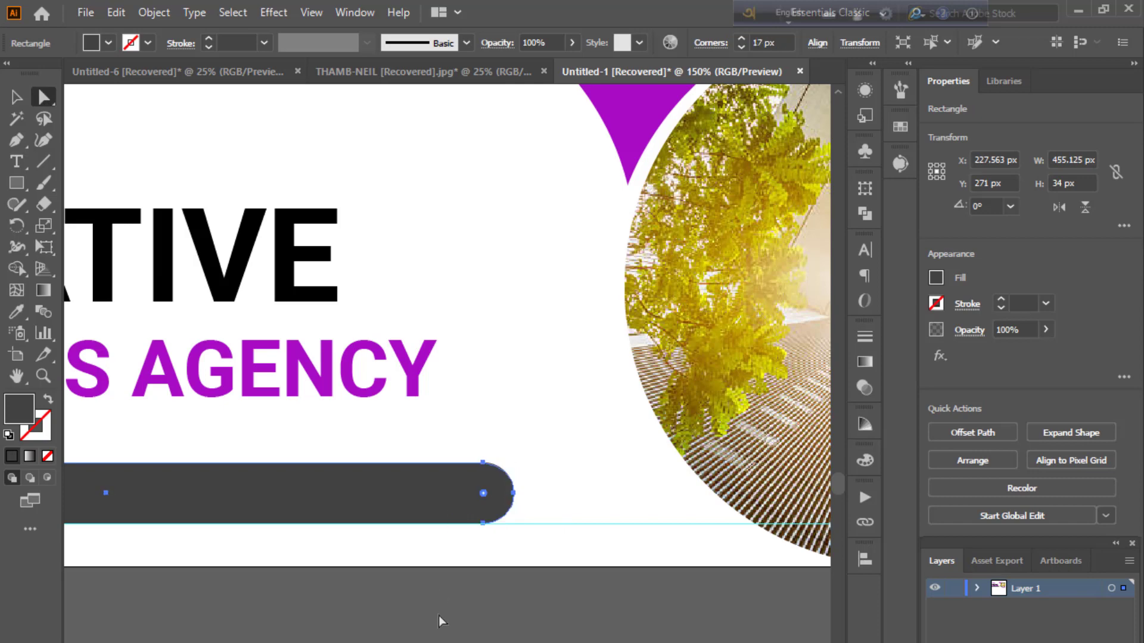
pyautogui.click(438, 616)
pyautogui.press('v')
pyautogui.moveTo(238, 328)
pyautogui.mouseDown()
pyautogui.moveTo(467, 447)
pyautogui.moveTo(422, 404)
pyautogui.mouseUp()
# Type GET STARTED at 10 pt on the dark grey bar.
pyautogui.click(17, 161)
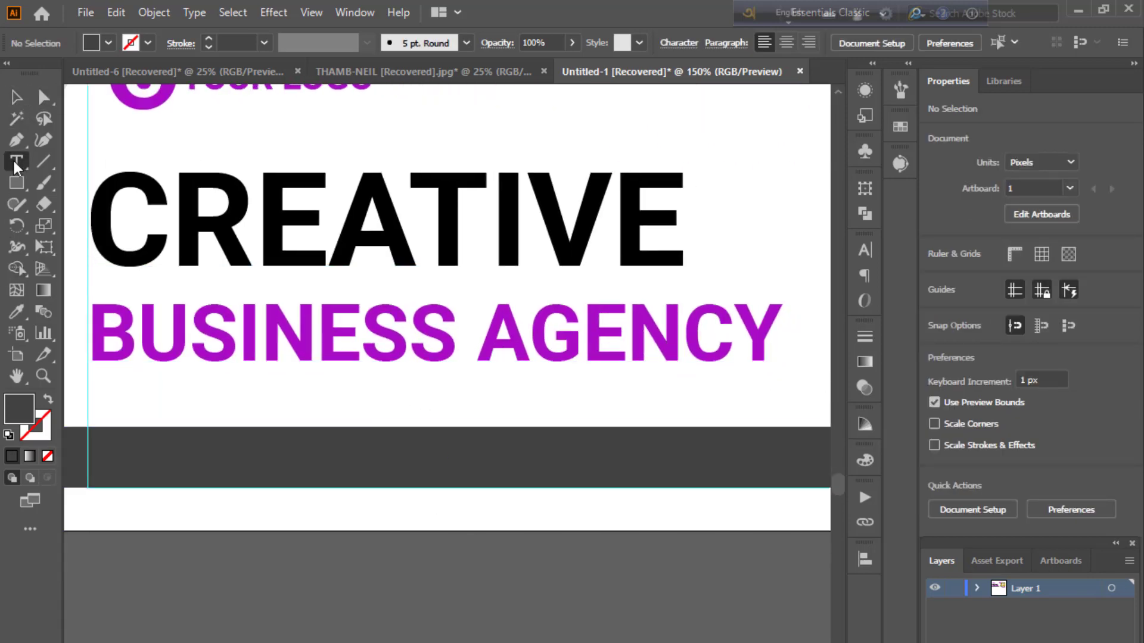
pyautogui.click(119, 461)
pyautogui.press('BackSpace')
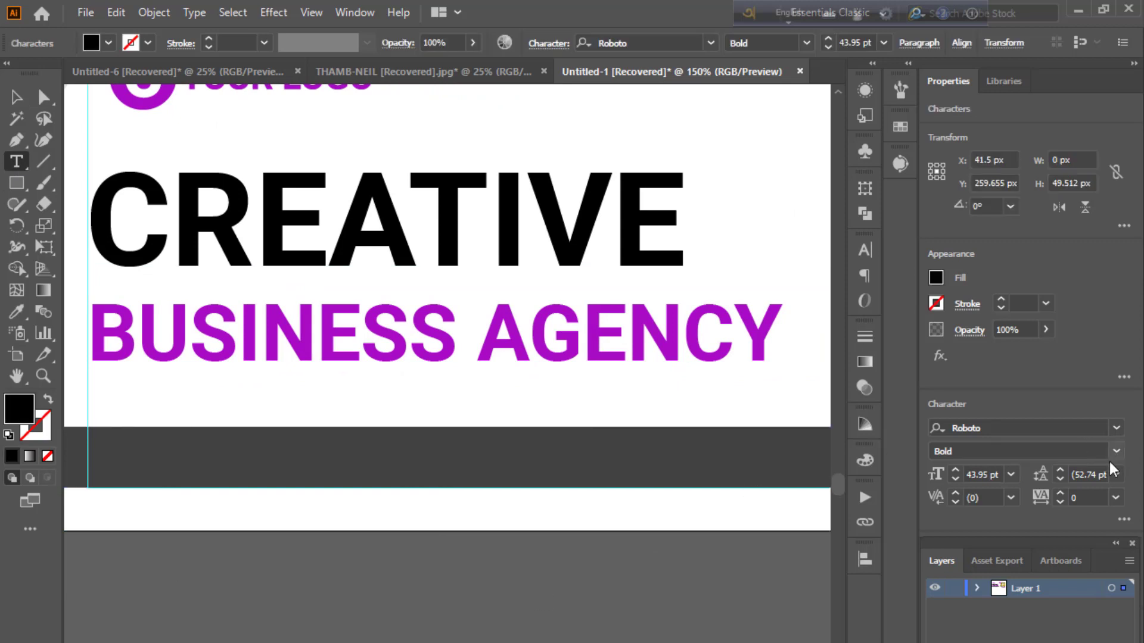
pyautogui.click(1011, 474)
pyautogui.click(1027, 569)
pyautogui.write('GET STARTED')
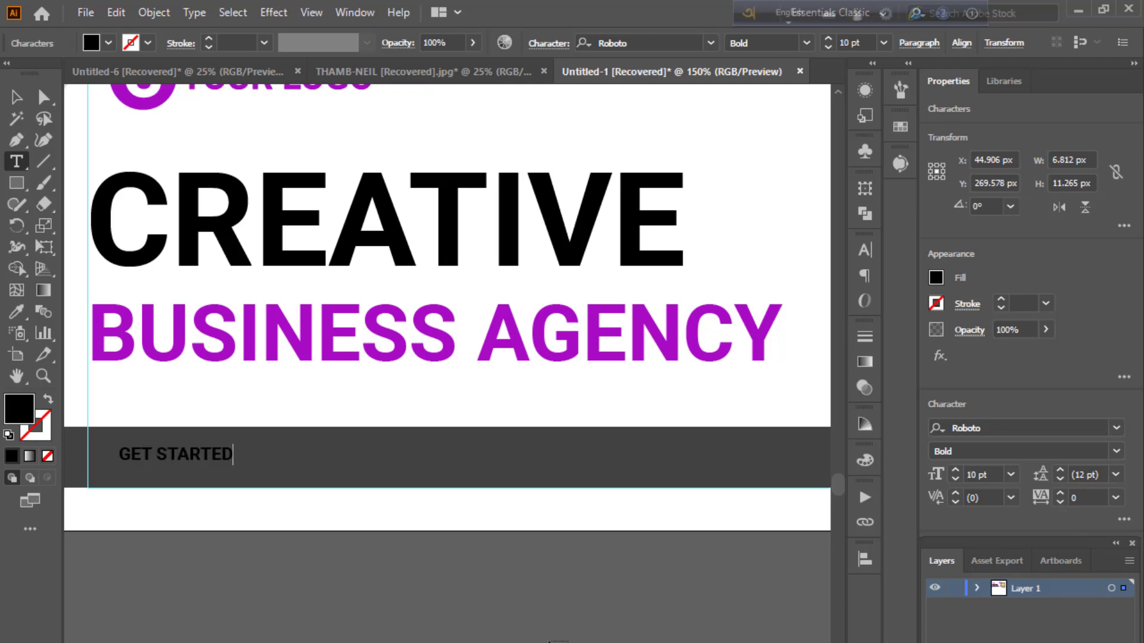
pyautogui.press('Escape')
# Make GET STARTED white, enlarge it about twice, and move it to the bar's left end.
pyautogui.press('i')
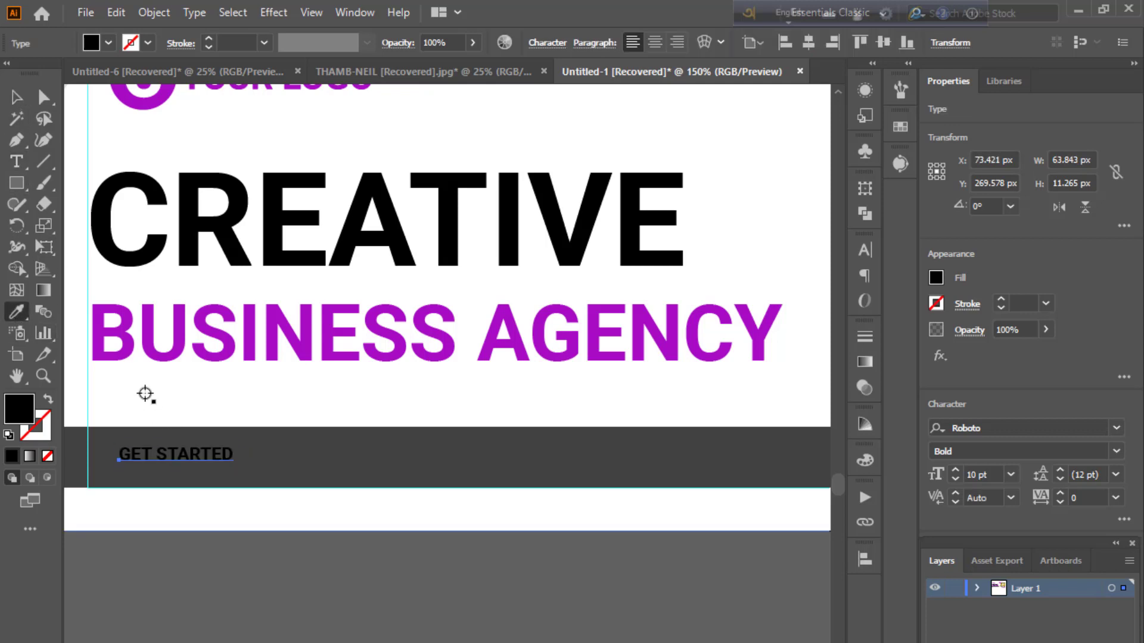
pyautogui.click(143, 398)
pyautogui.press('v')
pyautogui.moveTo(235, 465); pyautogui.dragTo(364, 486)
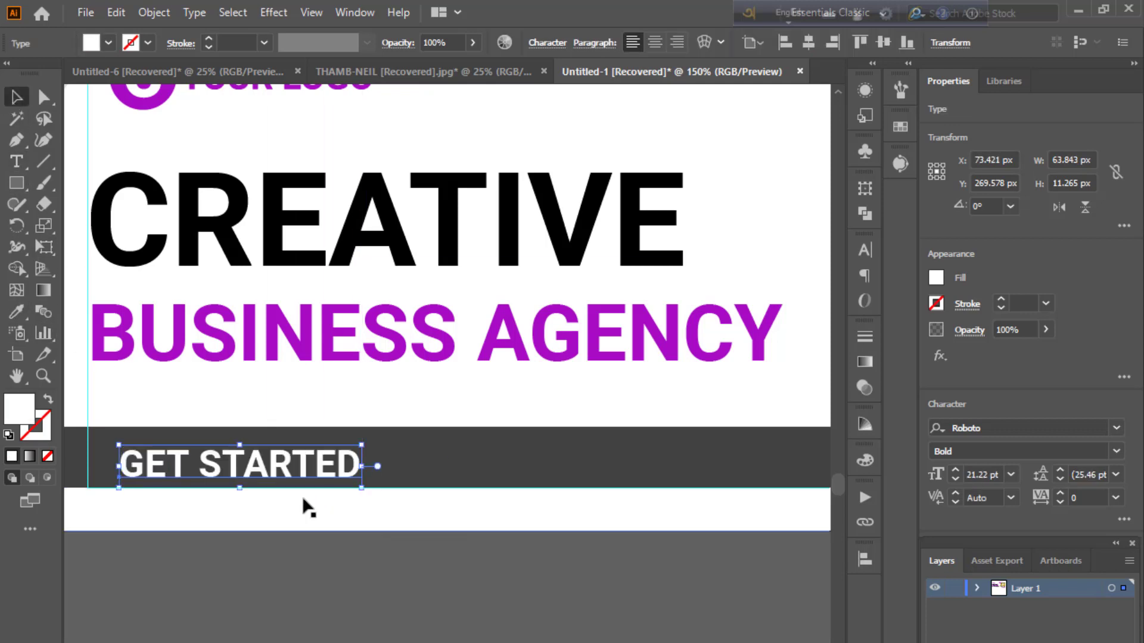
pyautogui.scroll(1, 332, 580)
pyautogui.moveTo(292, 501); pyautogui.dragTo(261, 494)
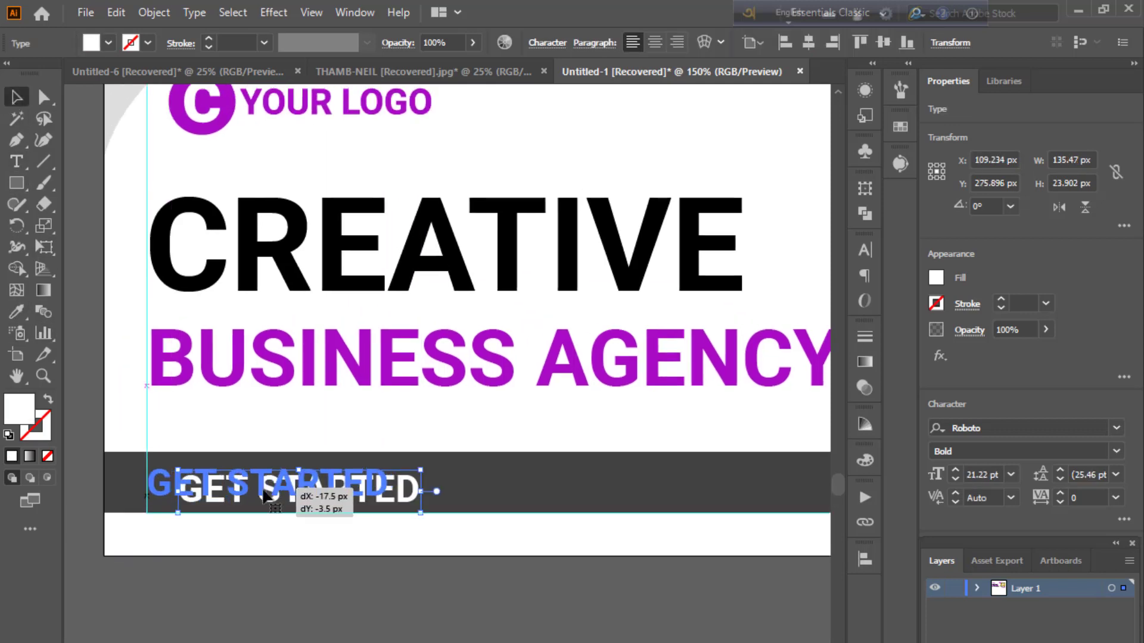
pyautogui.click(355, 640)
pyautogui.scroll(-2, 355, 637)
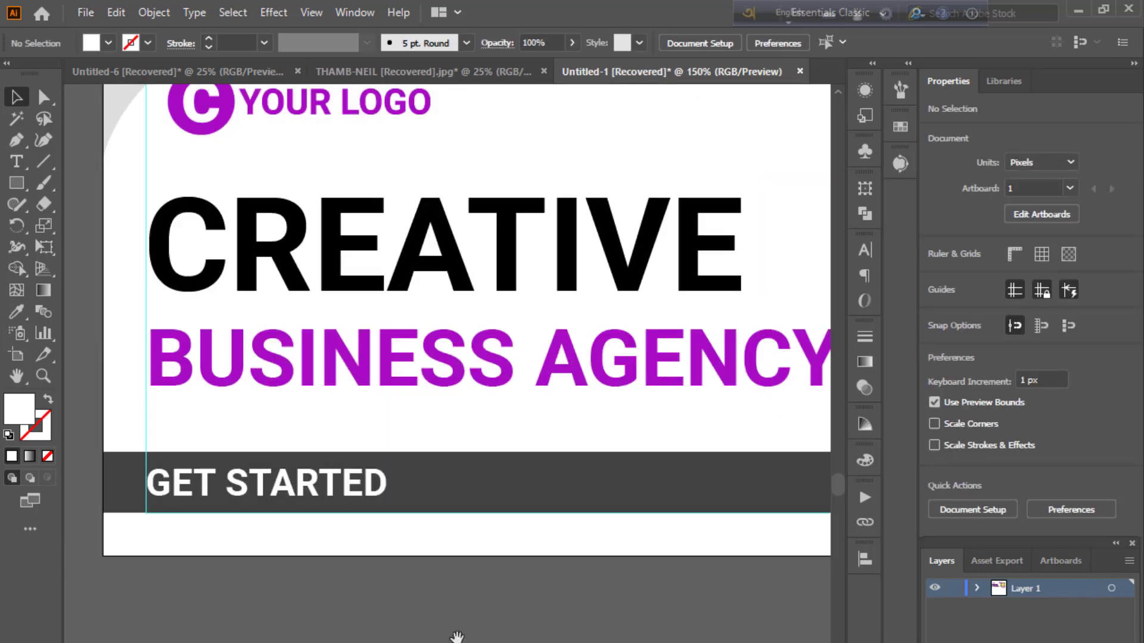
pyautogui.scroll(3, 456, 638)
pyautogui.press('t')
pyautogui.click(316, 505)
pyautogui.press('BackSpace')
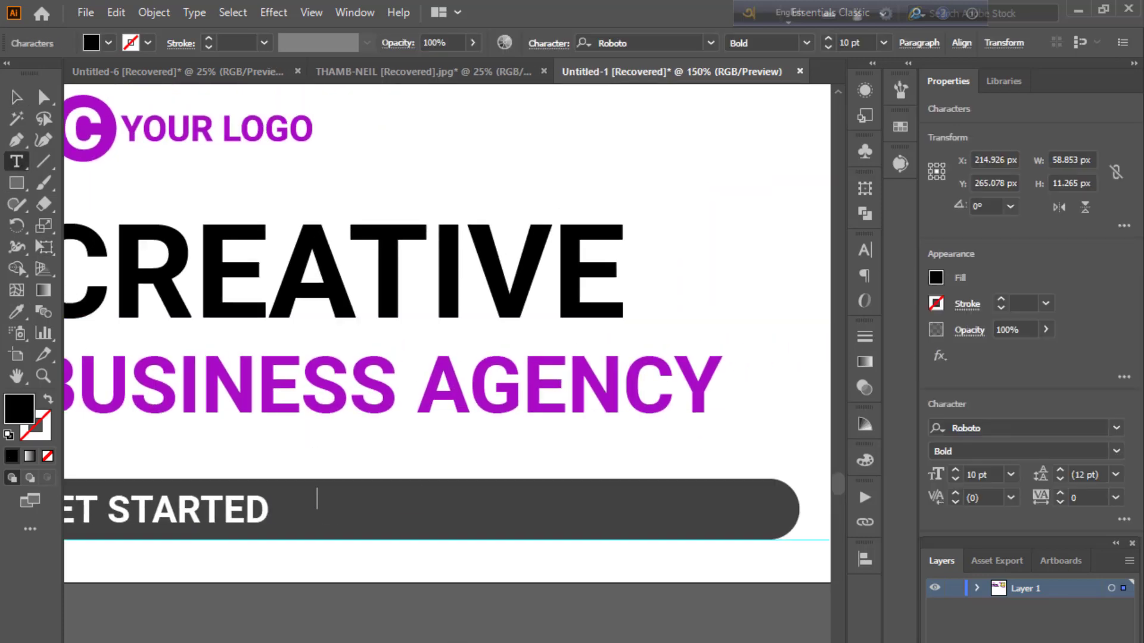
pyautogui.write('www.website.com')
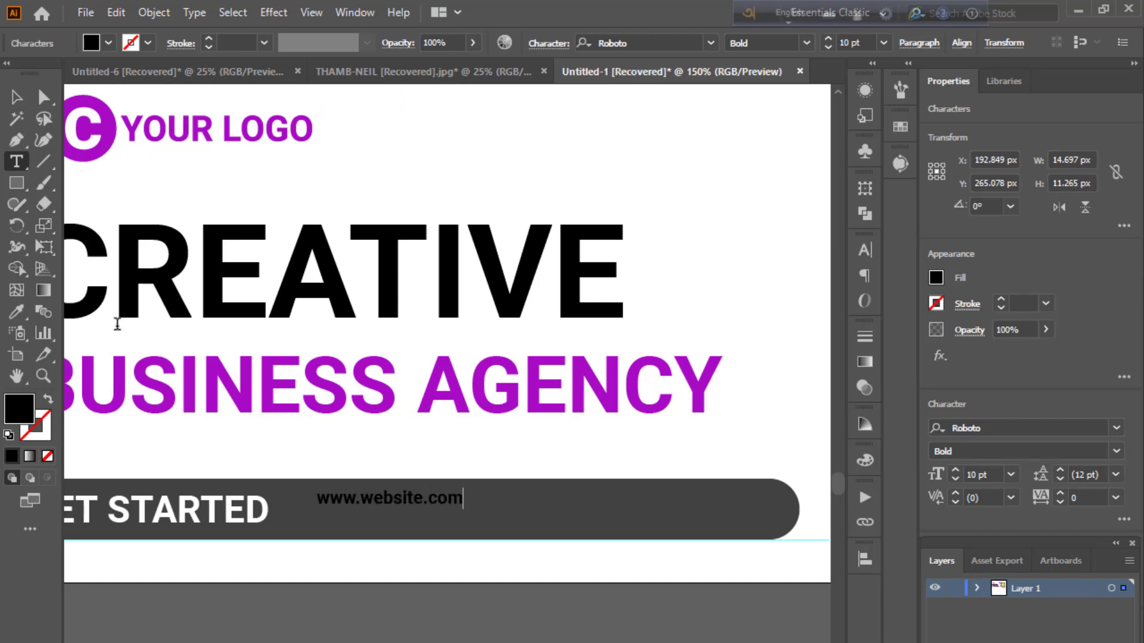
pyautogui.press('Escape')
# Give the website text GET STARTED's white style and move it down onto the grey bar.
pyautogui.click(17, 311)
pyautogui.click(178, 510)
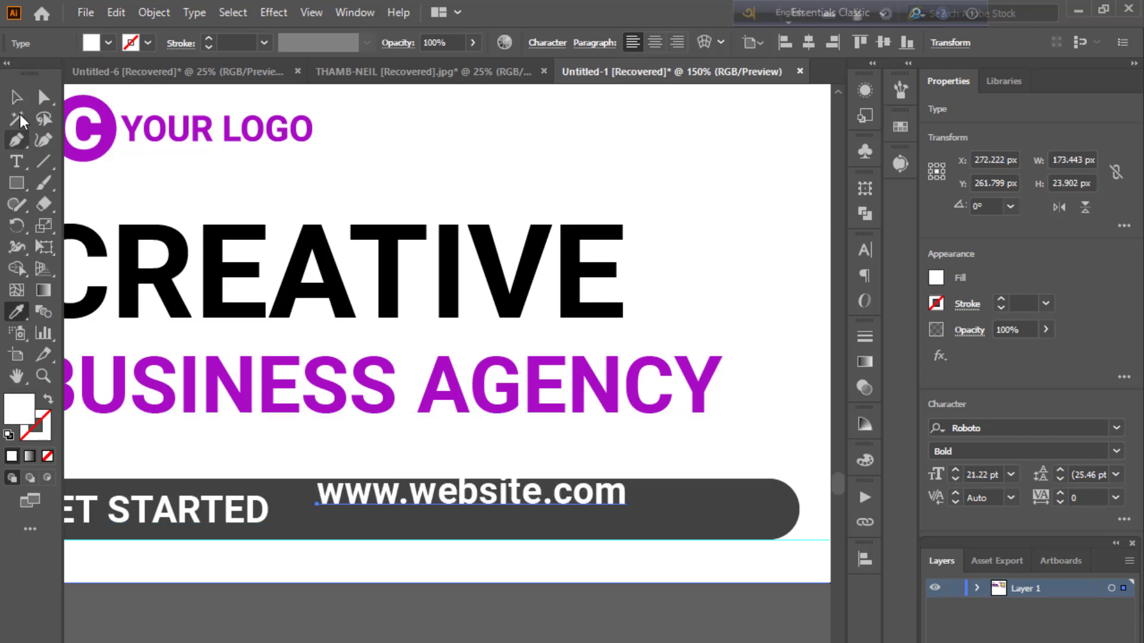
pyautogui.click(17, 97)
pyautogui.moveTo(415, 504)
pyautogui.mouseDown()
pyautogui.moveTo(415, 519)
pyautogui.moveTo(417, 503)
pyautogui.mouseUp()
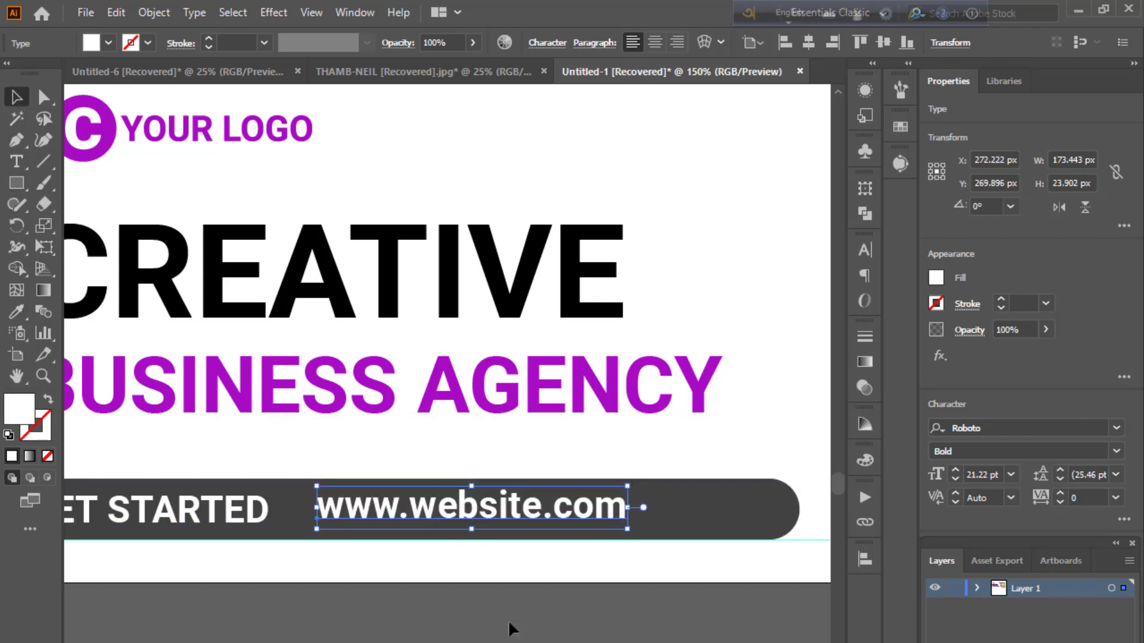
# Set the website text to Light weight, then zoom out to view the whole banner.
pyautogui.click(1116, 451)
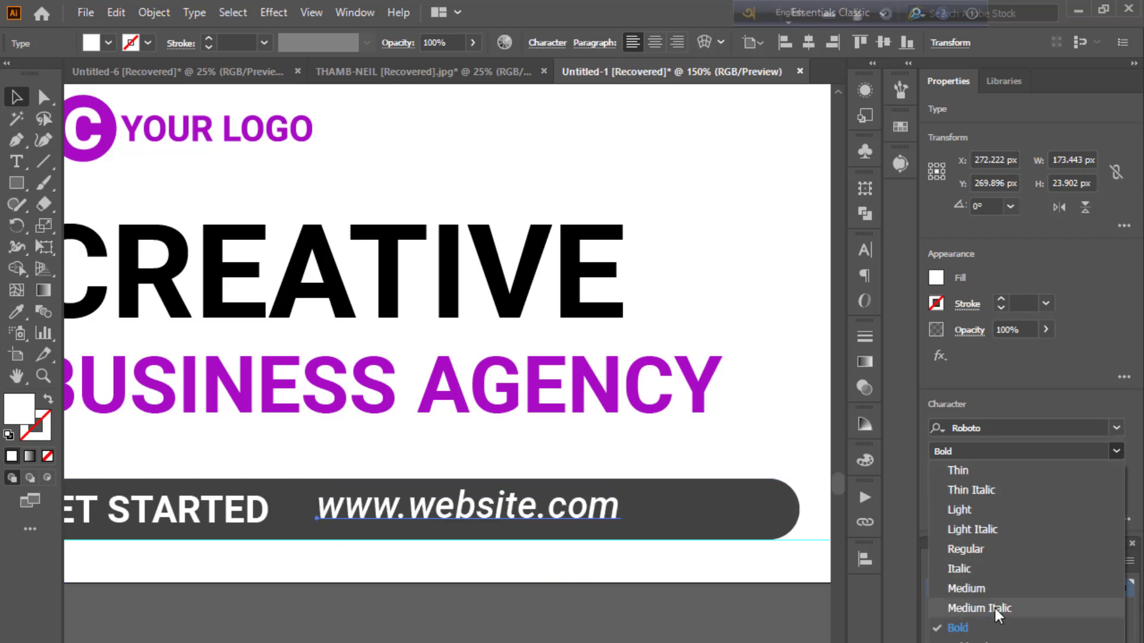
pyautogui.click(987, 511)
pyautogui.click(427, 542)
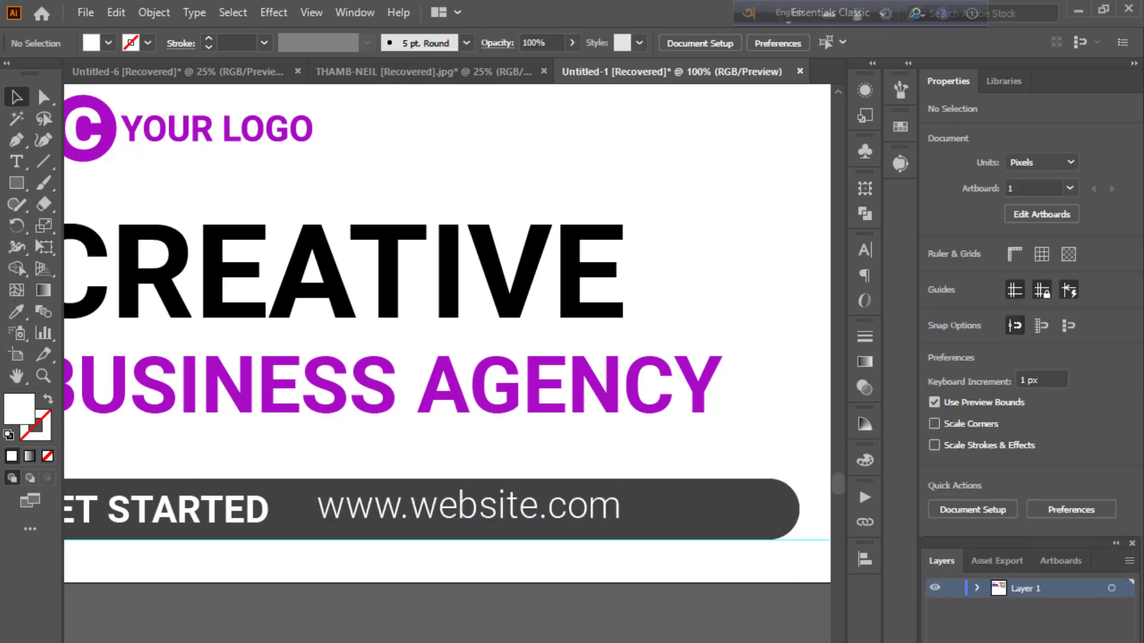
pyautogui.hotkey('ctrl', '0')
pyautogui.scroll(-2, 427, 542)
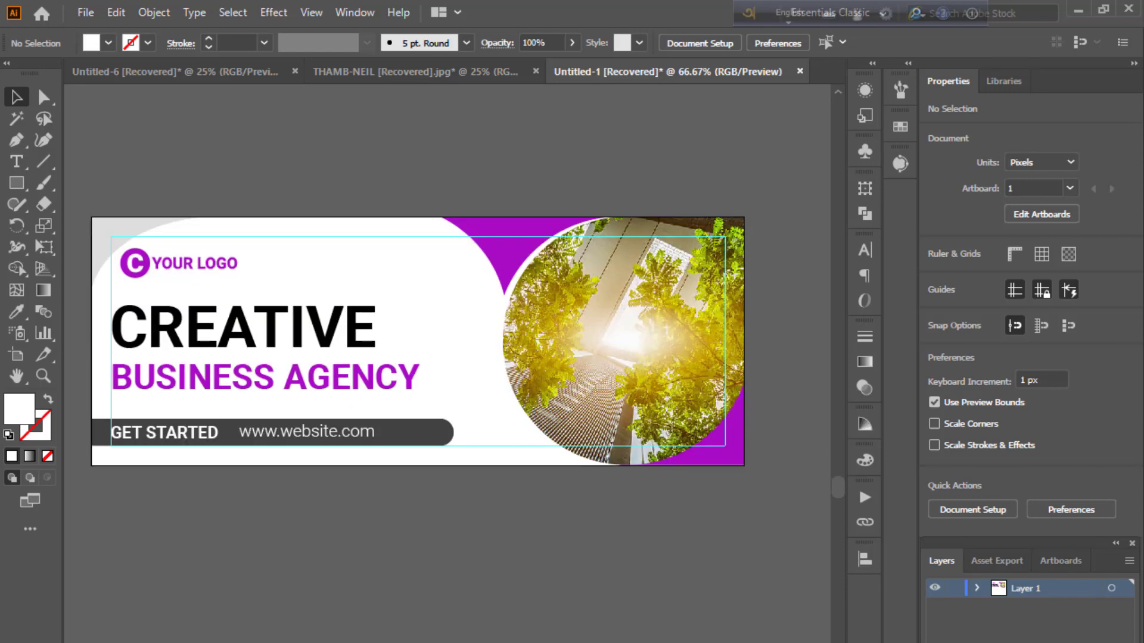